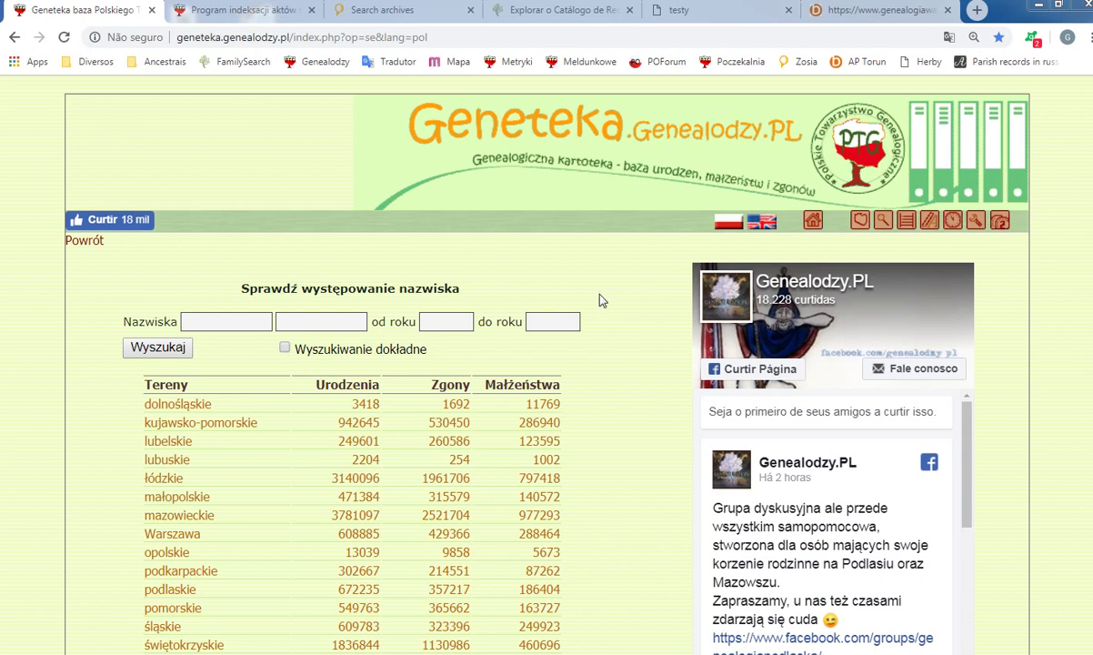
Switch the site to English and examine the surname and year search fields and the provinces table.
left_click(762, 234)
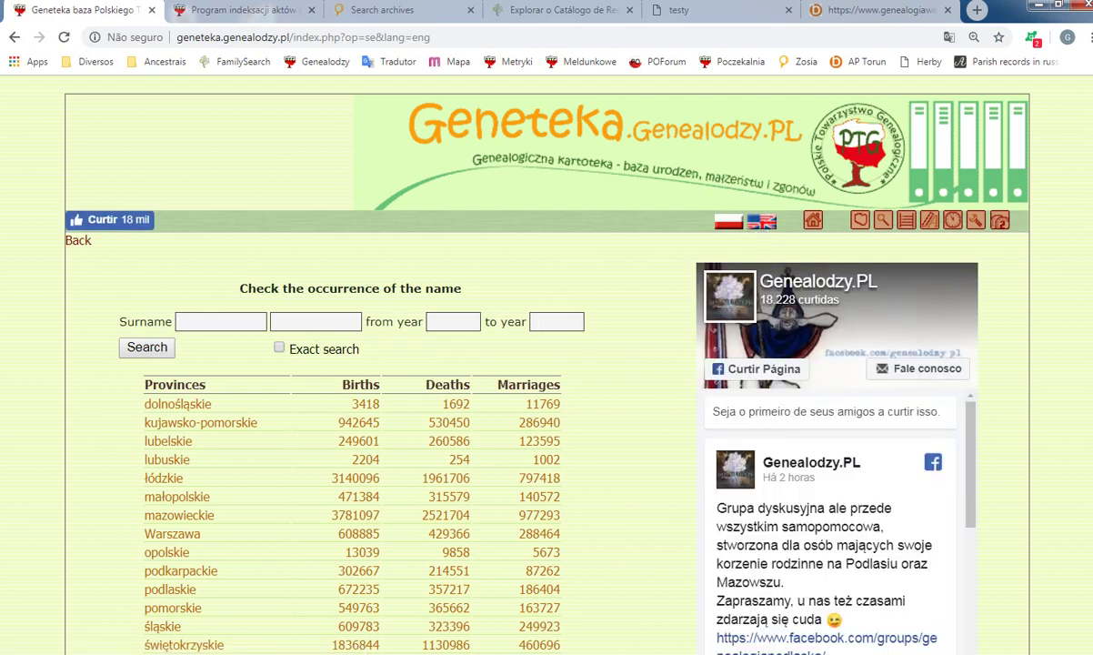
scroll(337, 312, "down", 3)
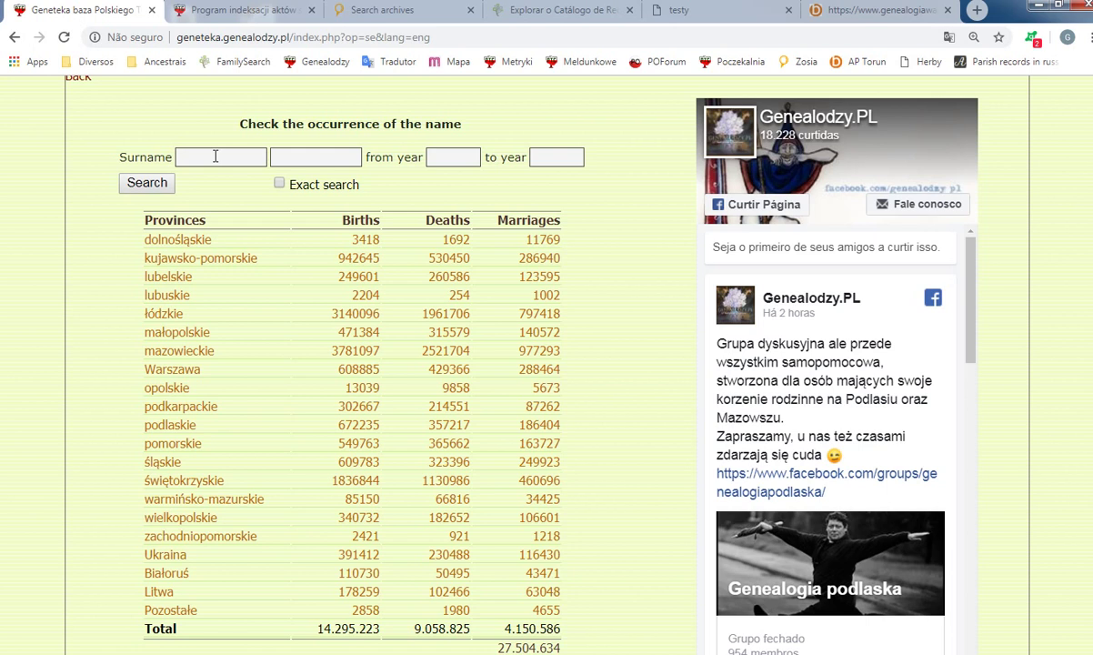
left_click(434, 160)
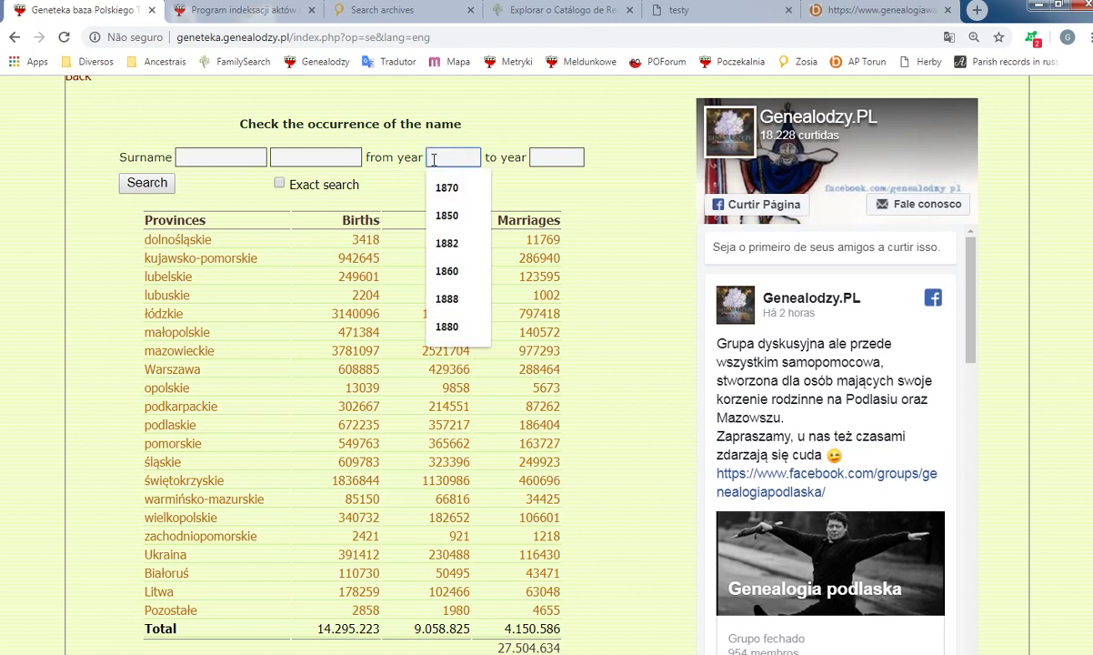
left_click(532, 157)
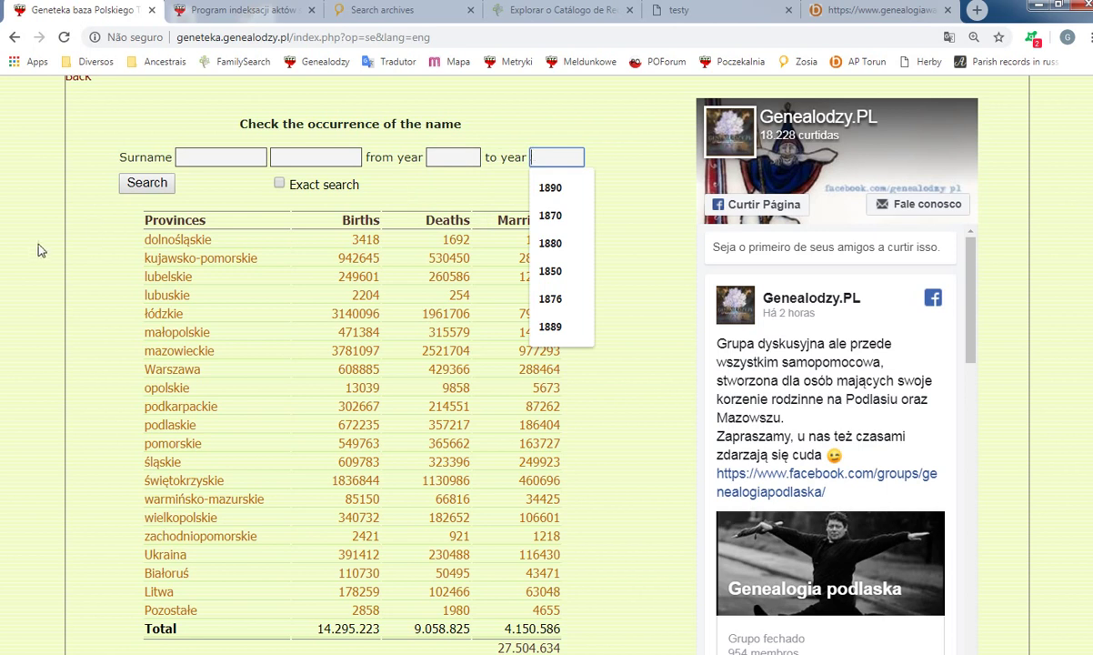
left_click(82, 188)
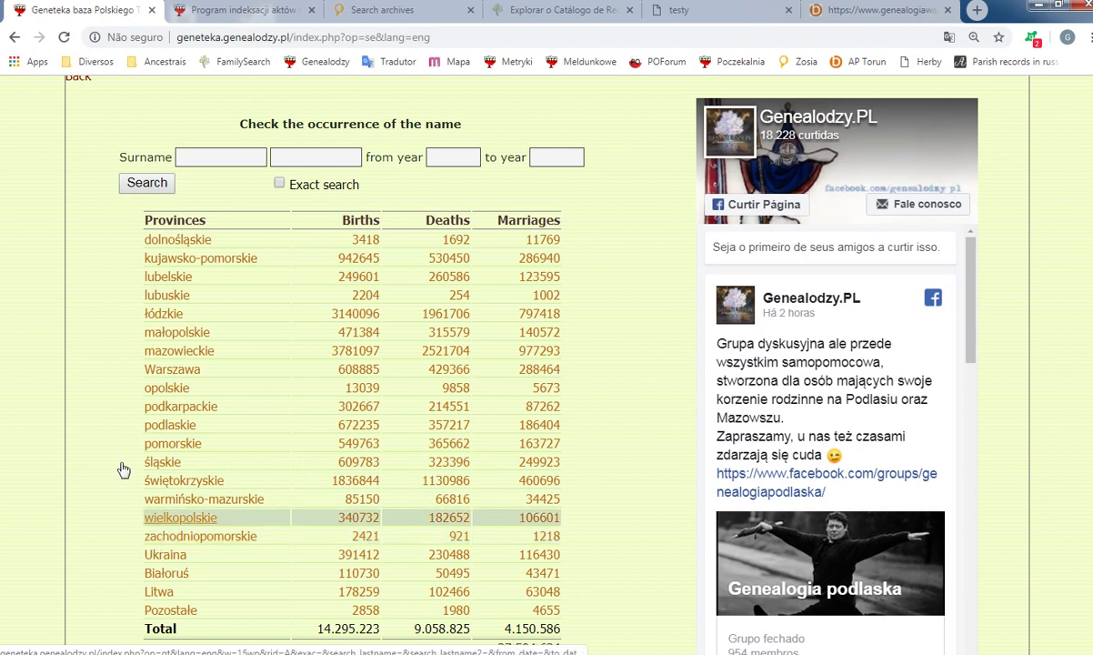
scroll(97, 354, "down", 1)
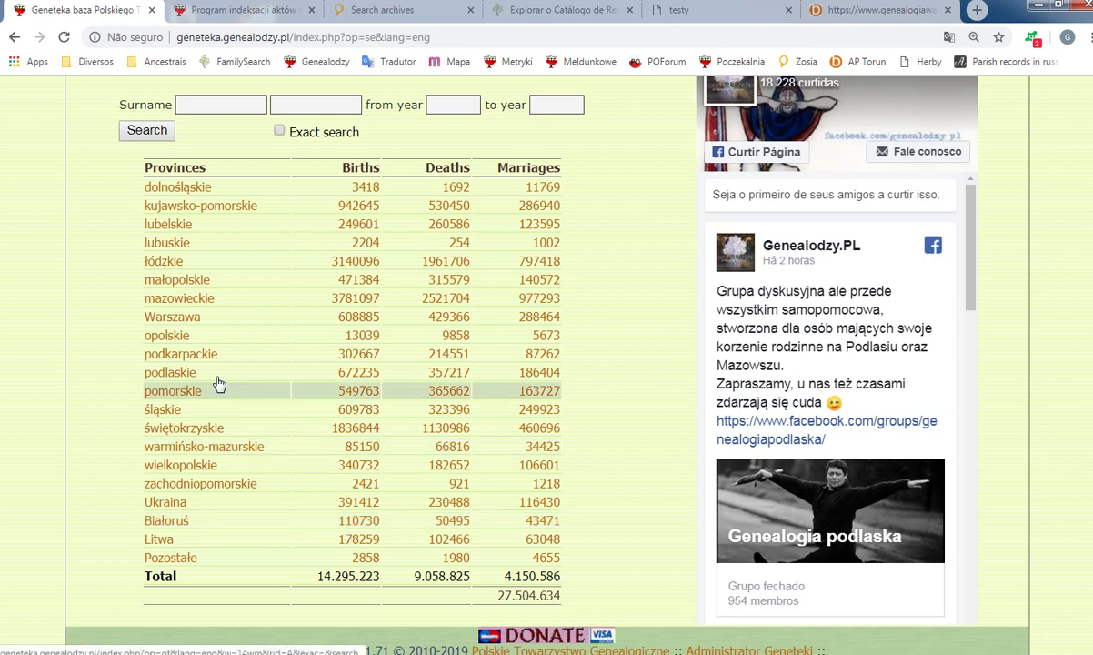
Open the mazowieckie province search form and set the parish to Baranowo.
left_click(186, 302)
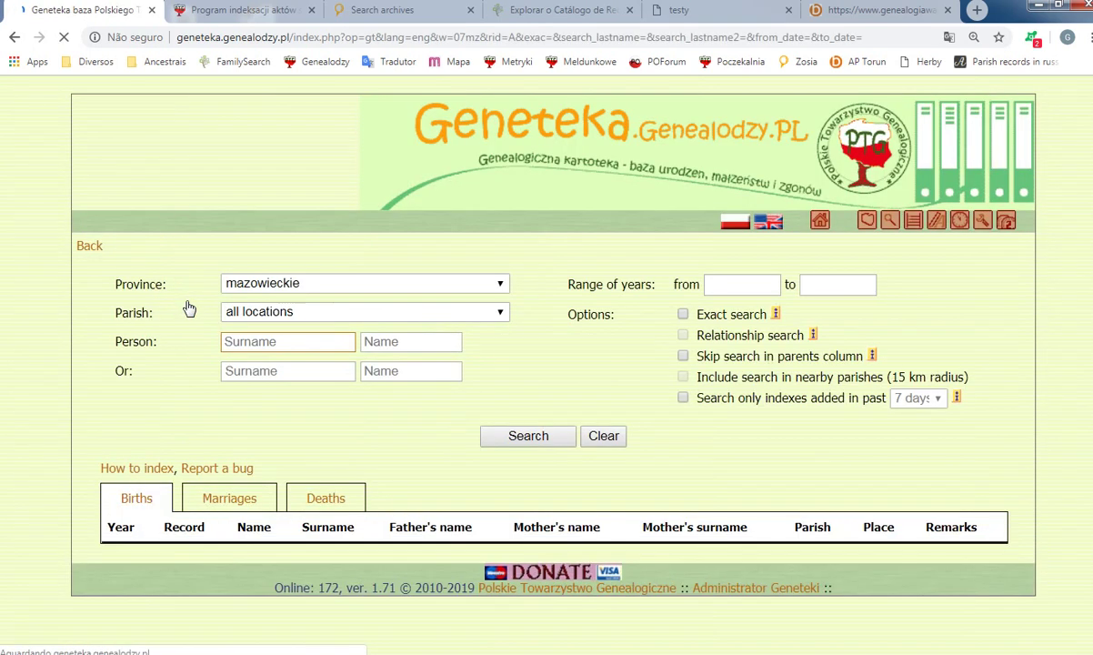
left_click(14, 40)
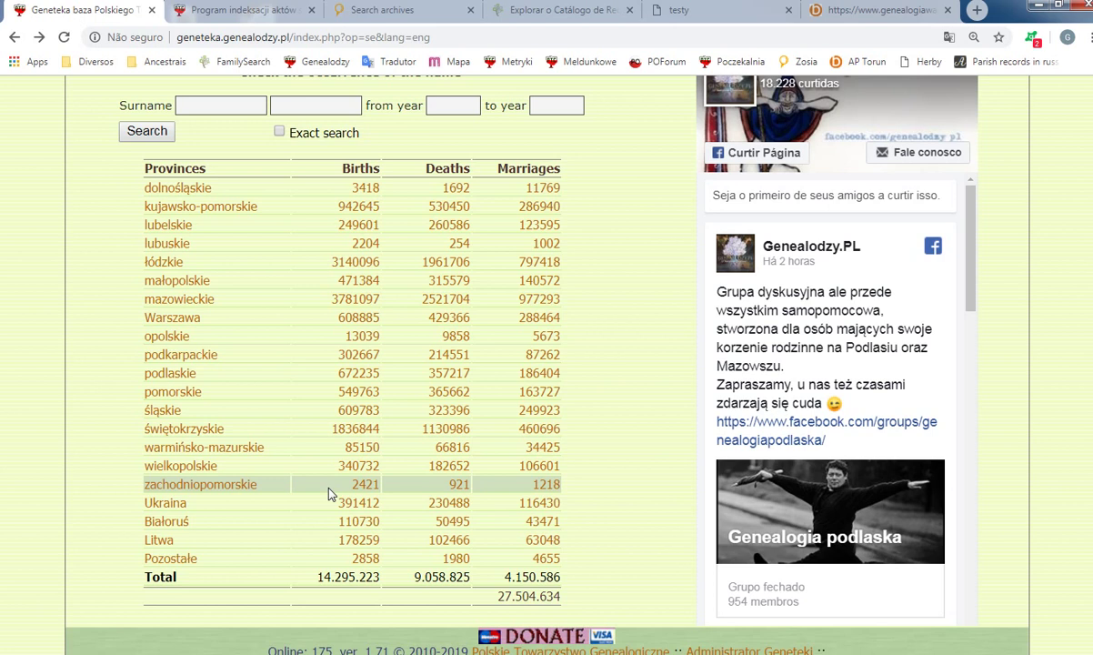
left_click(183, 306)
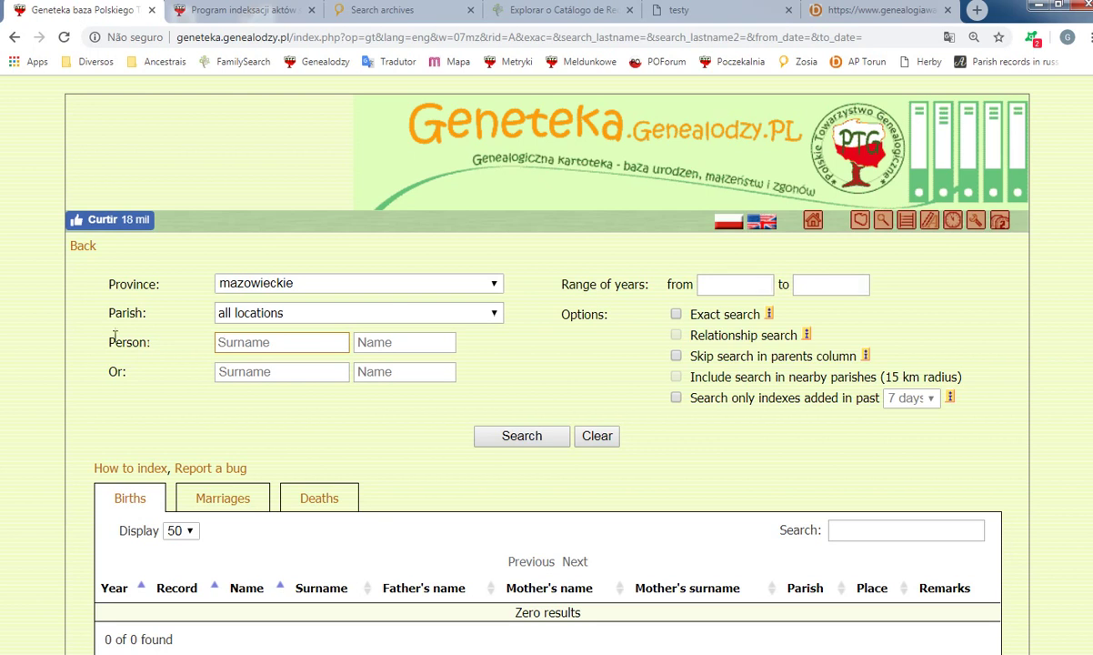
left_click(492, 317)
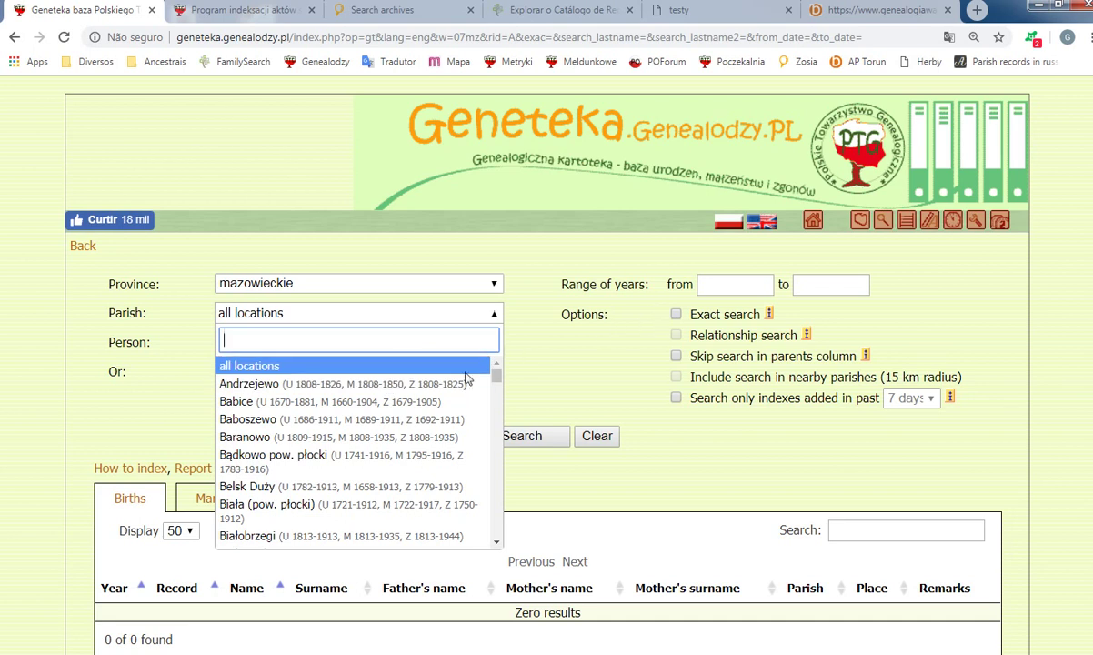
left_click(352, 438)
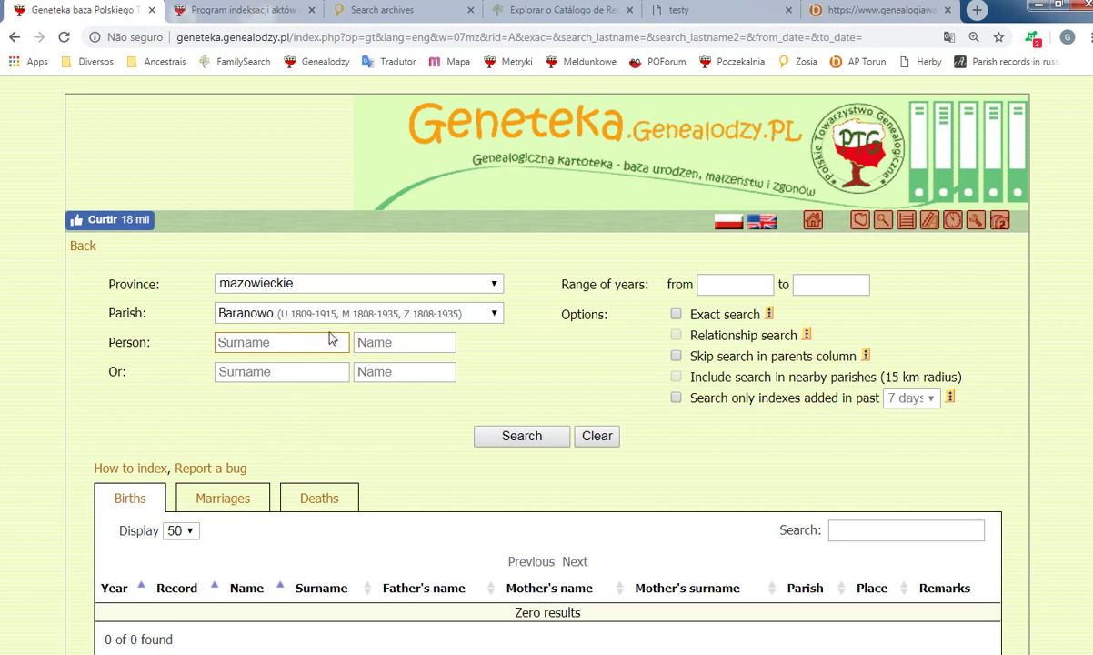
Consult the image explaining the U, M and Z record abbreviations in the photo viewer, then close it.
left_click(323, 654)
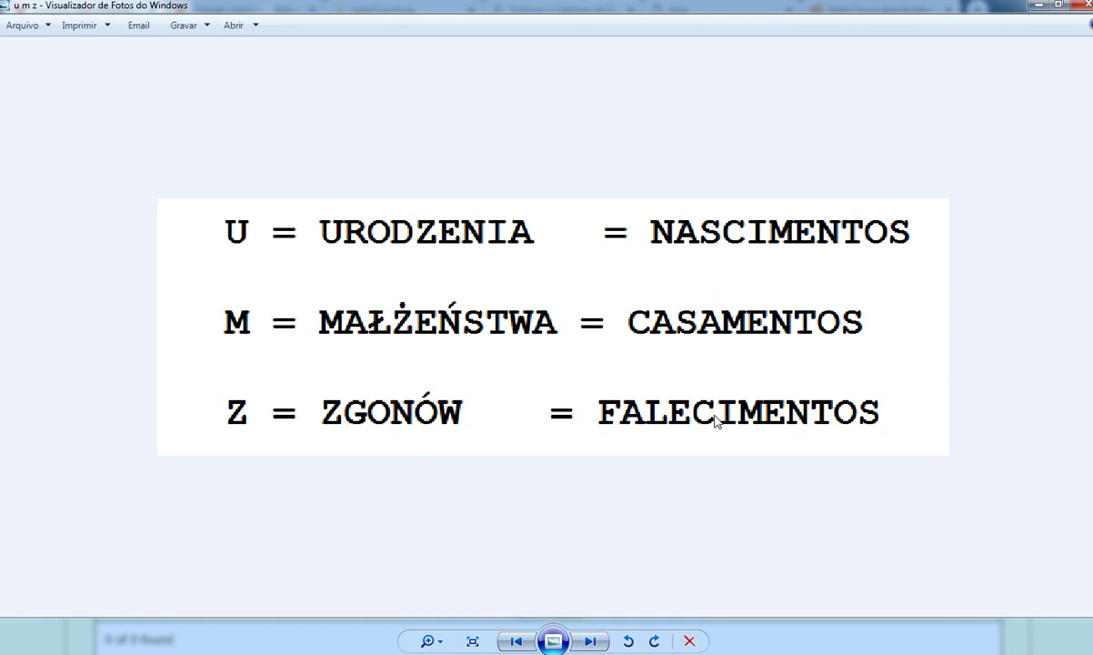
left_click(1081, 5)
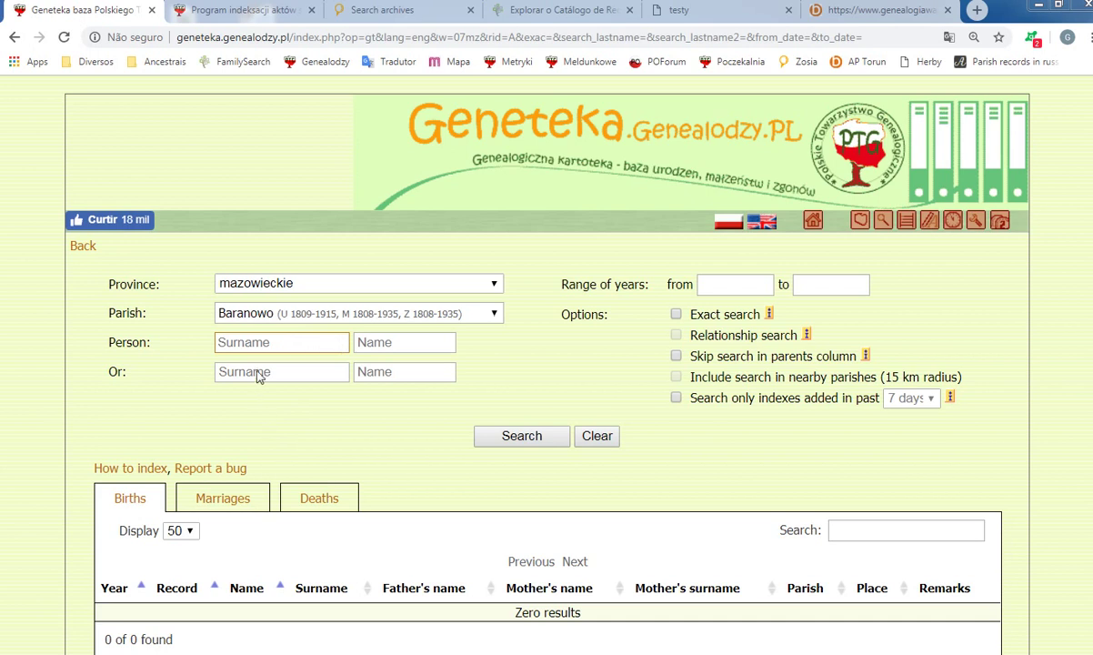
Search the Baranowo parish for the first suggested surname and view its births, marriages and deaths.
left_click(255, 342)
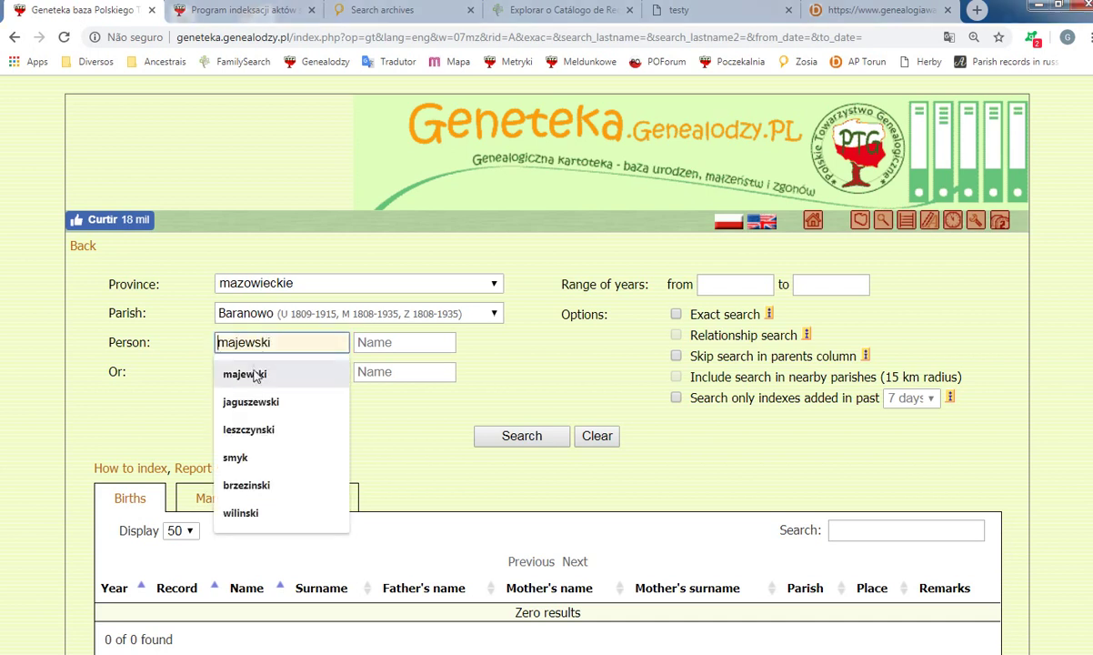
left_click(256, 382)
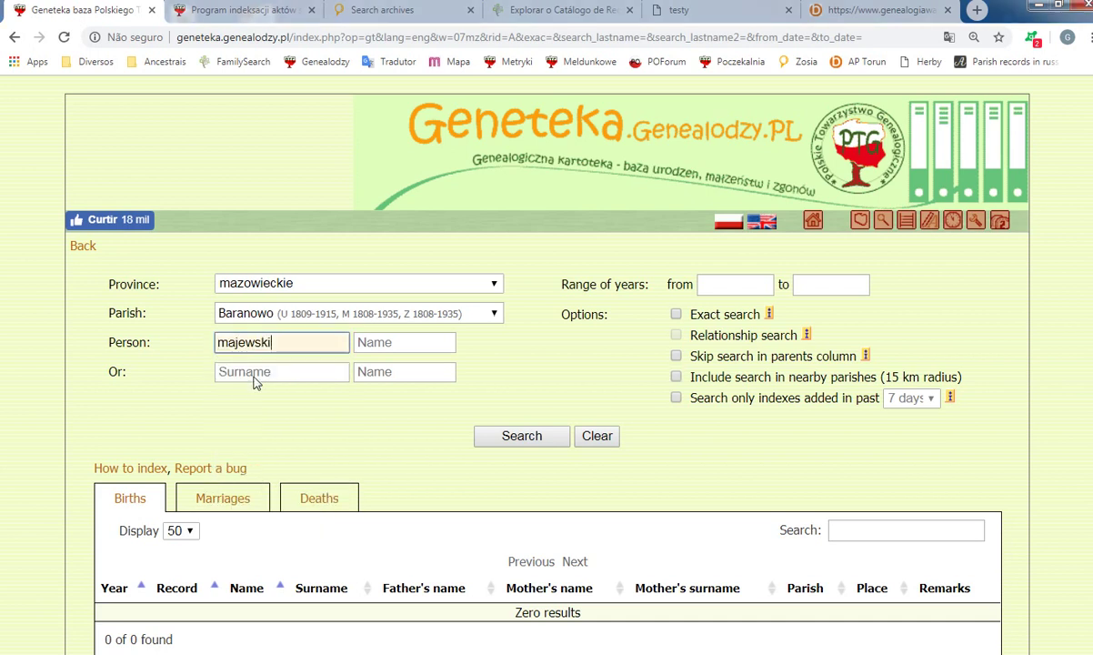
left_click(491, 440)
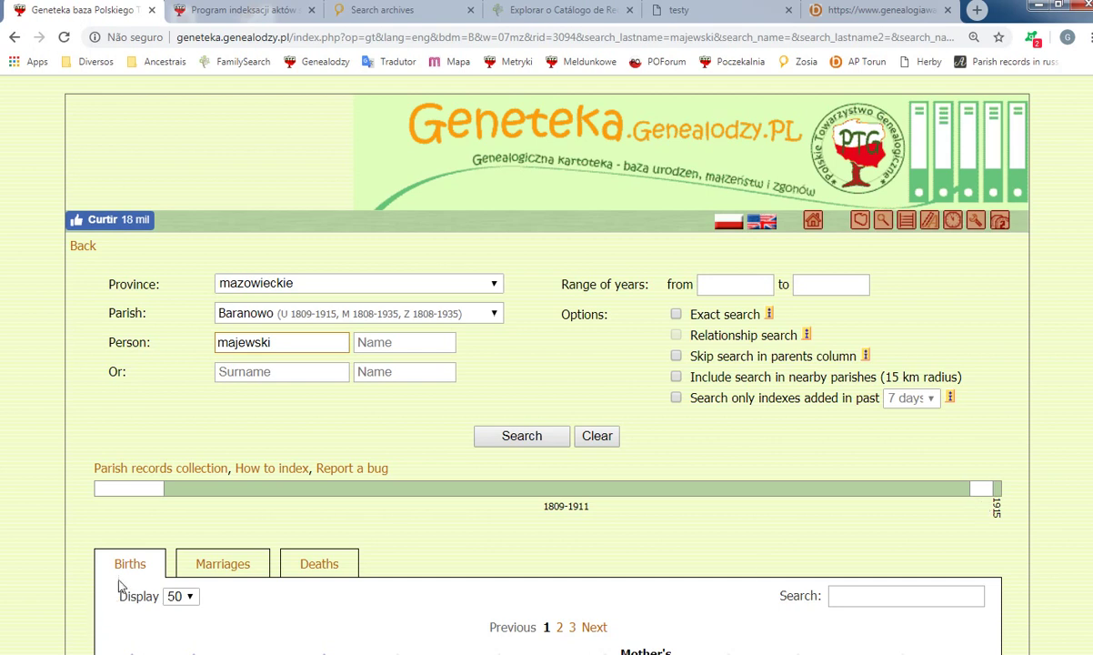
left_click(192, 567)
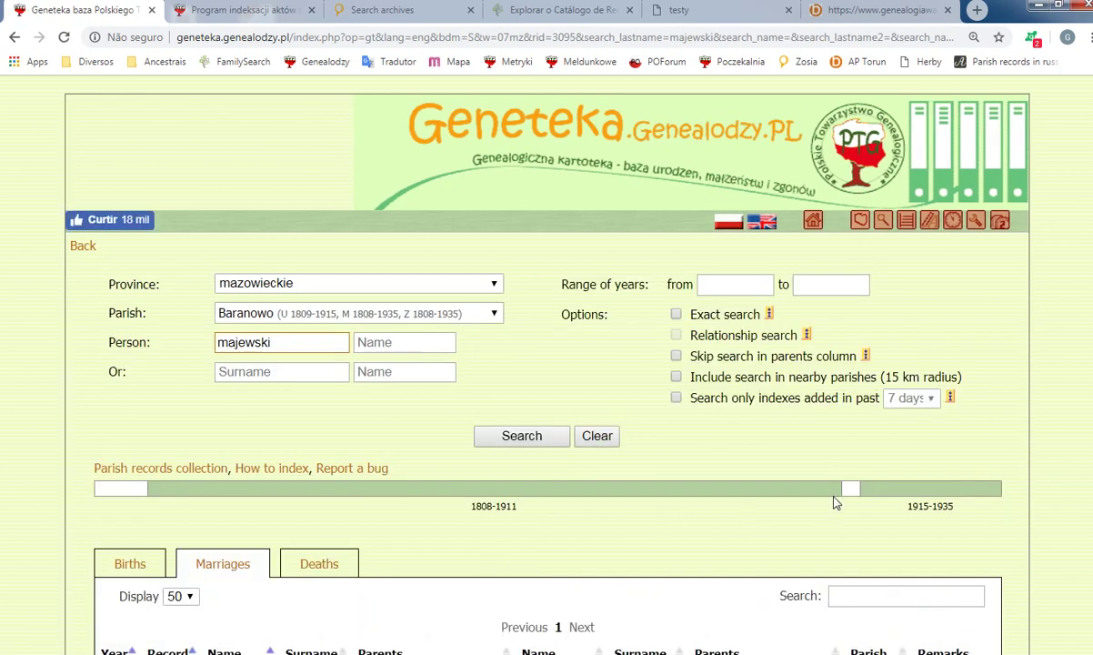
left_click(308, 570)
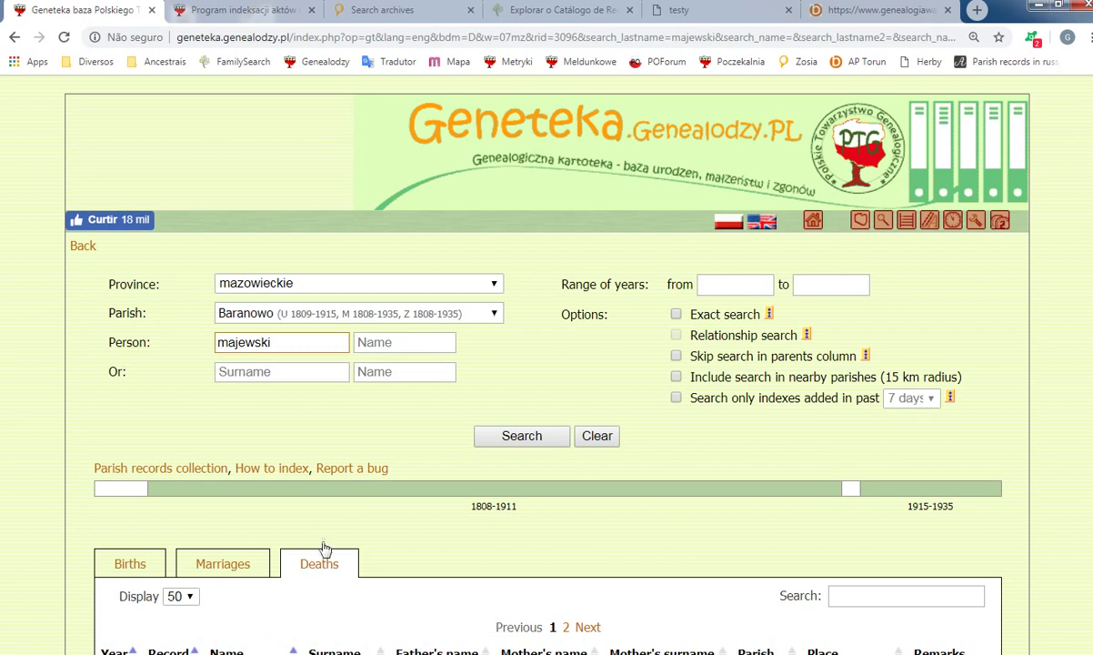
Return to the provinces list and reopen the mazowieckie search form with Exact search turned off.
left_click(14, 38)
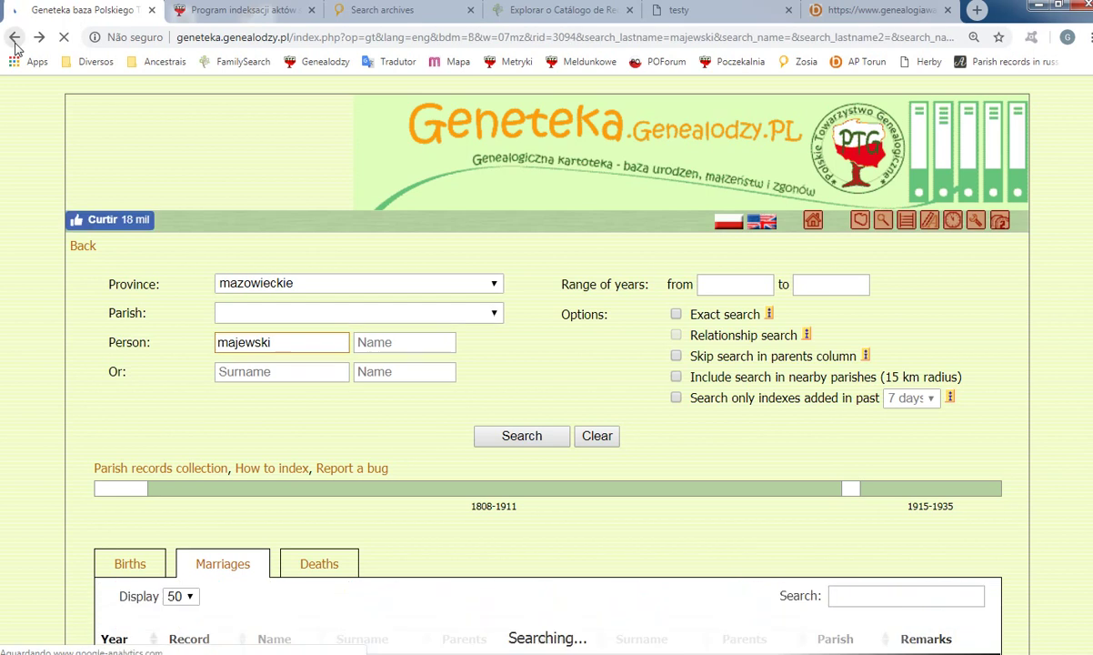
left_click(15, 39)
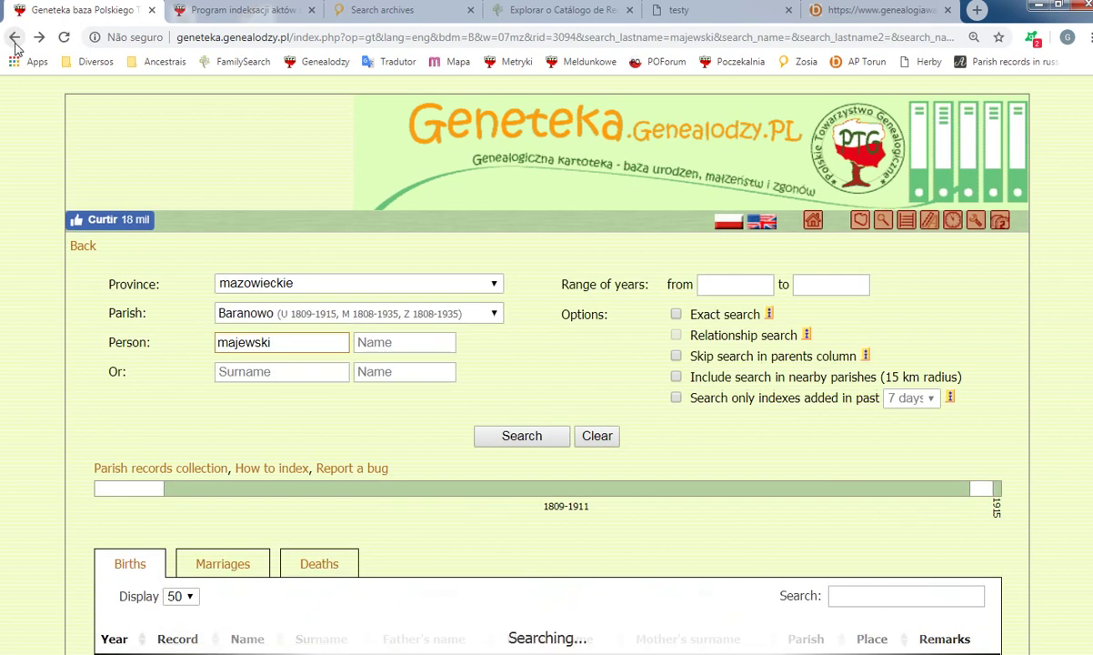
left_click(15, 39)
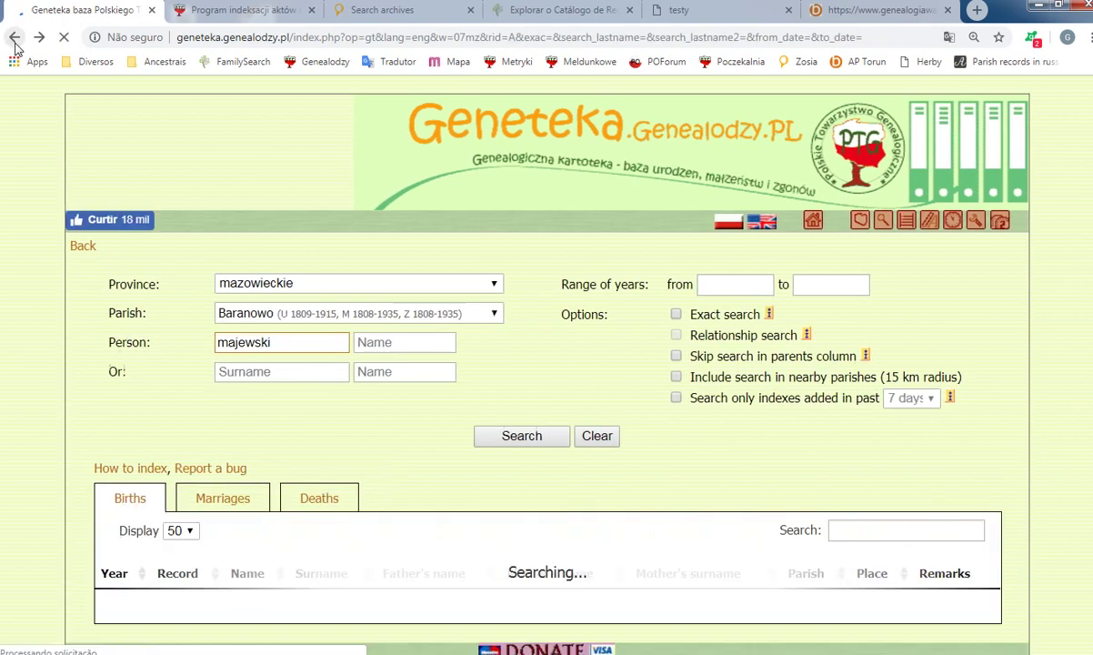
left_click(15, 40)
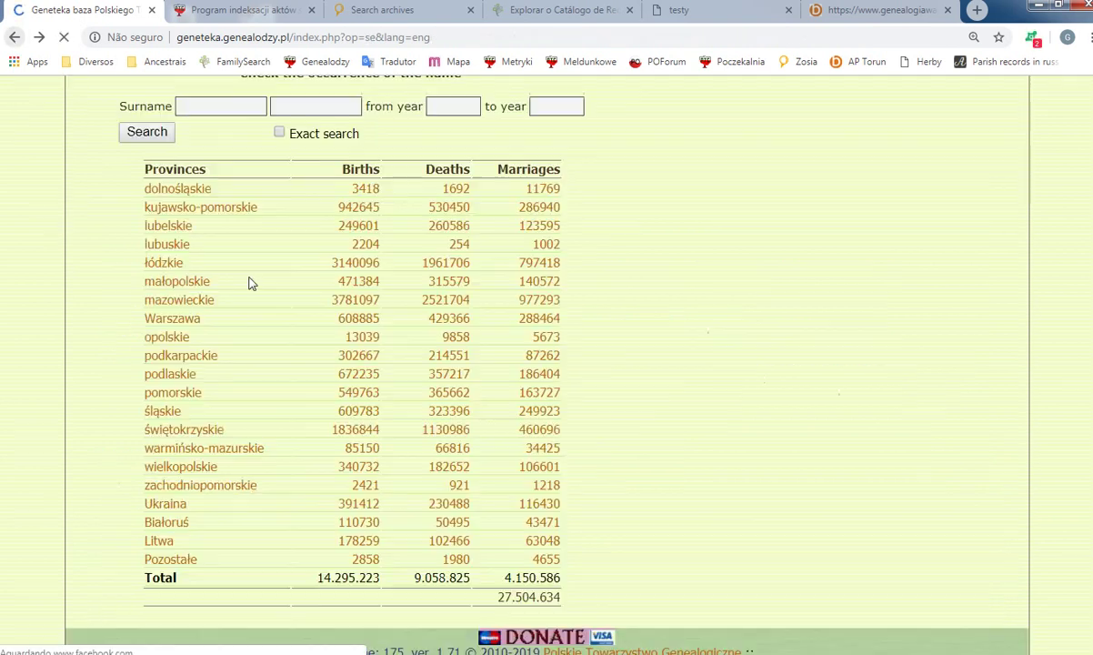
left_click(185, 306)
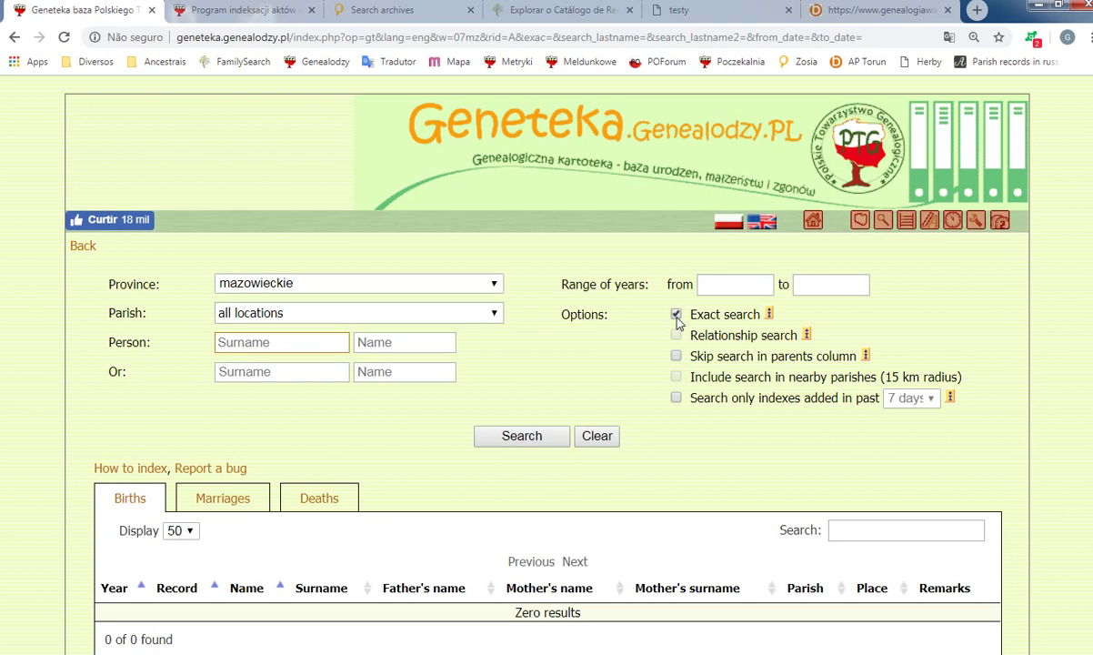
left_click(676, 314)
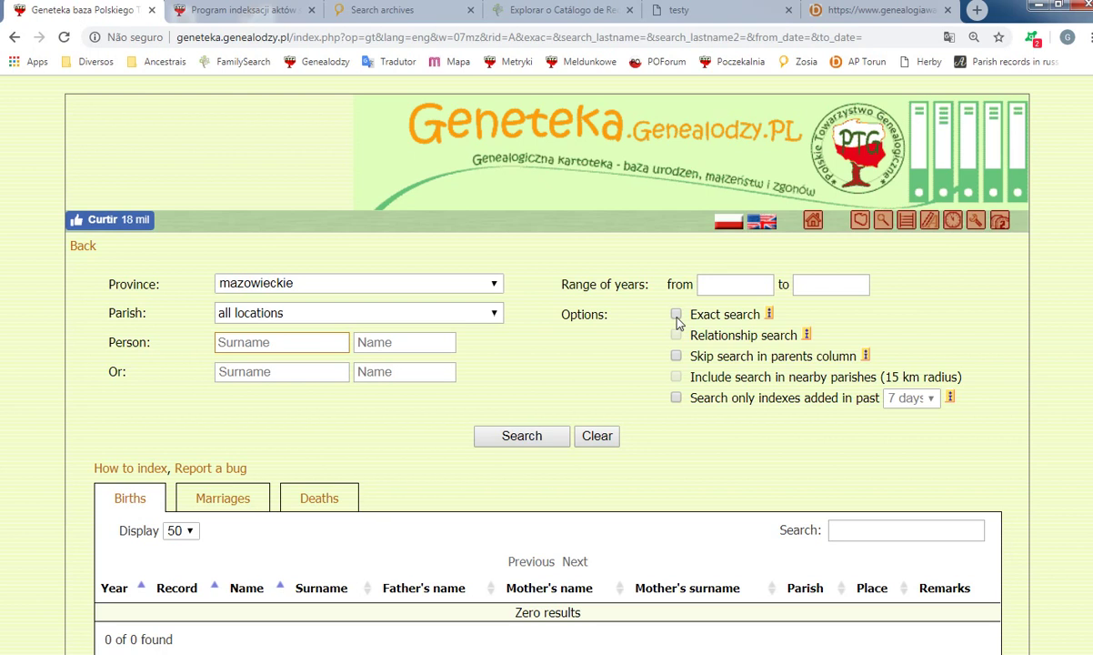
Search all mazowieckie locations for surnames matching the wildcard mag* and view the birth results.
left_click(293, 342)
type("mag")
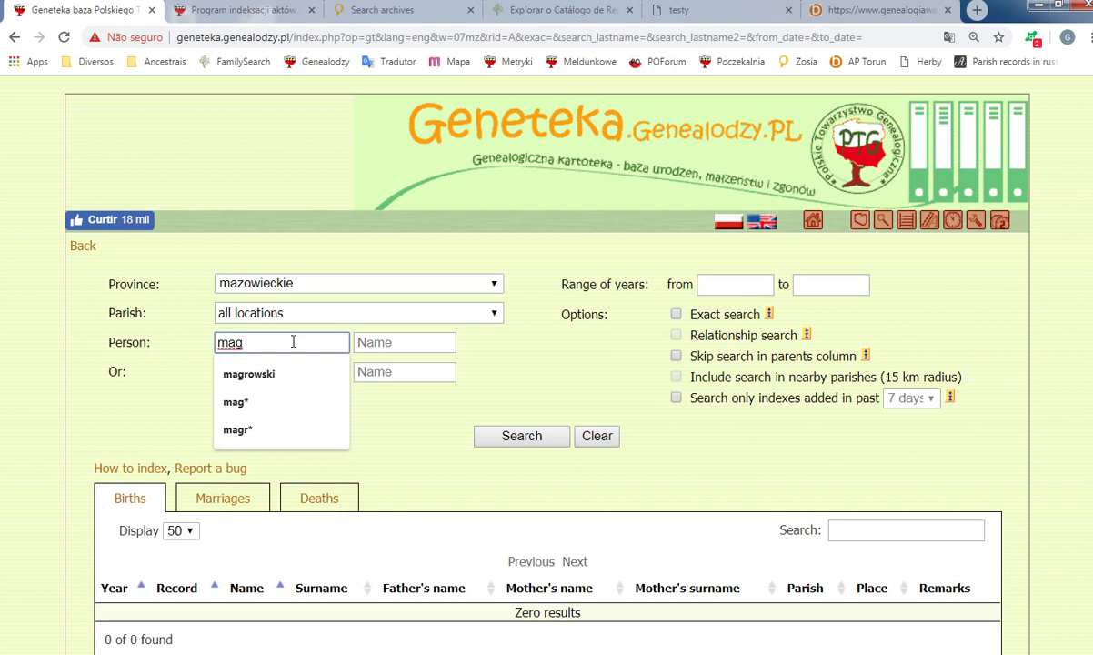
type("*")
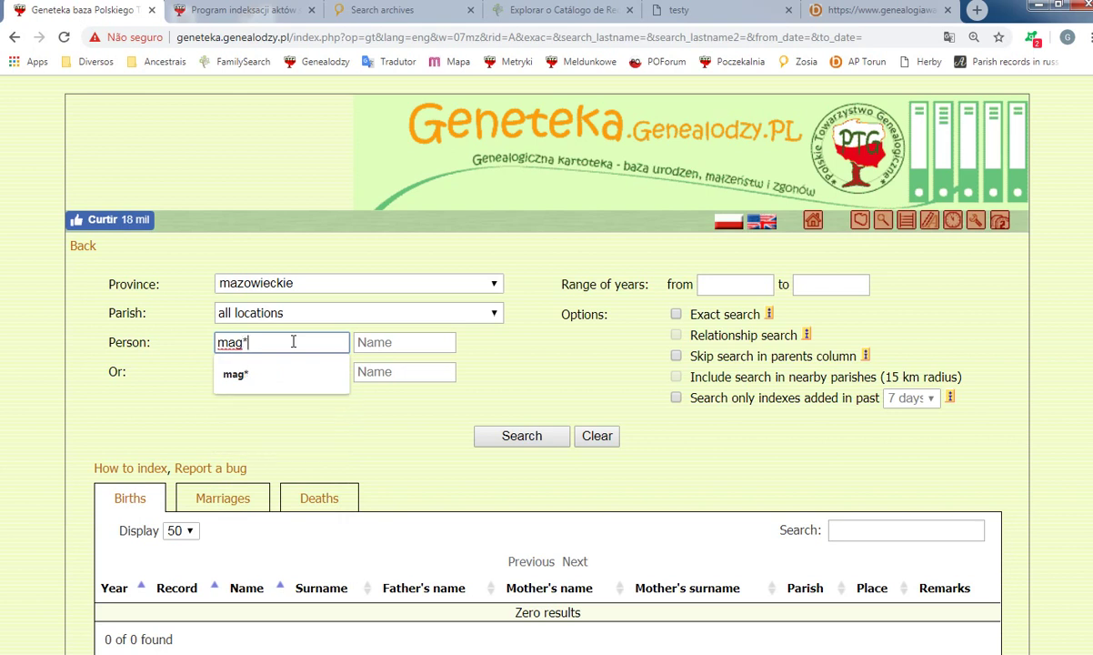
left_click(483, 441)
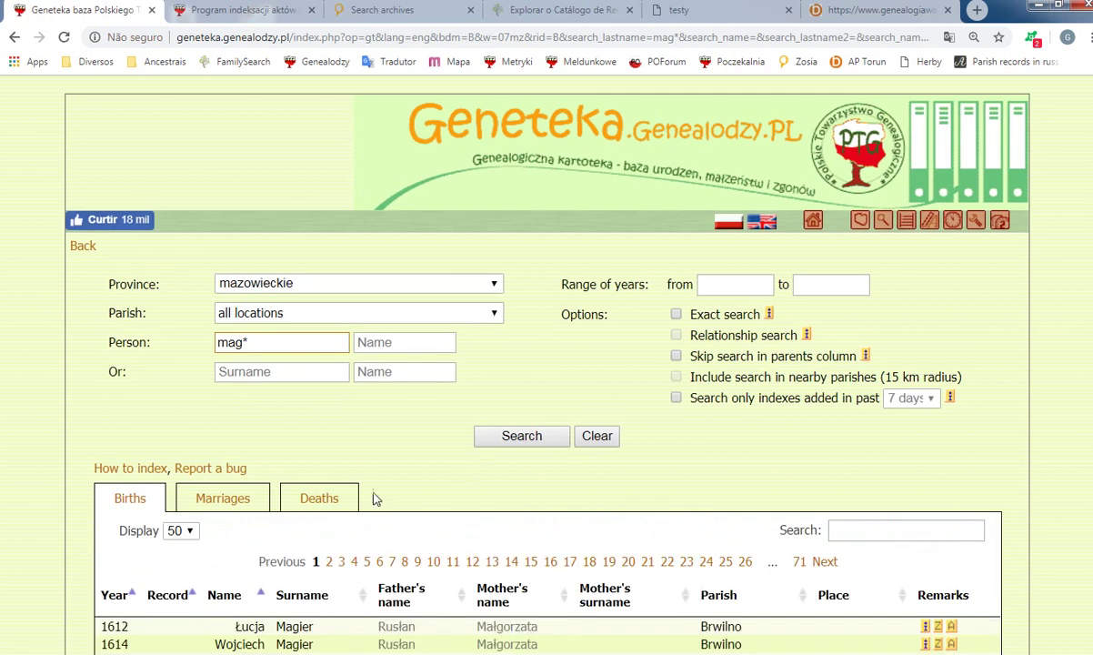
scroll(363, 516, "down", 1)
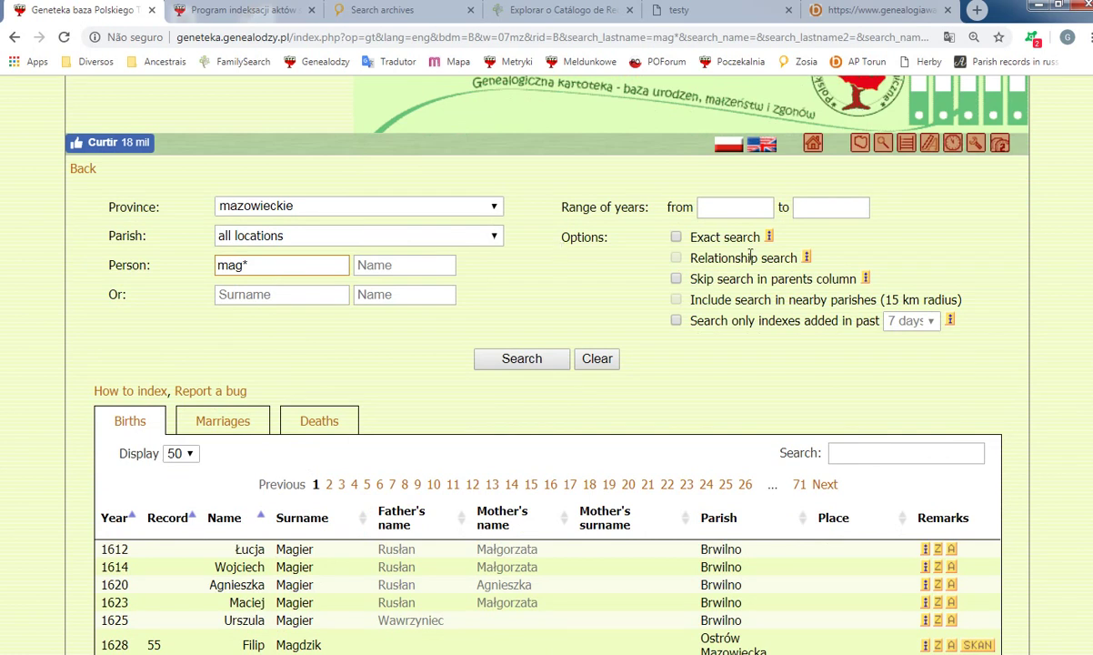
Clear the search form and search all mazowieckie locations for the first suggested surname.
left_click(581, 358)
left_click(289, 267)
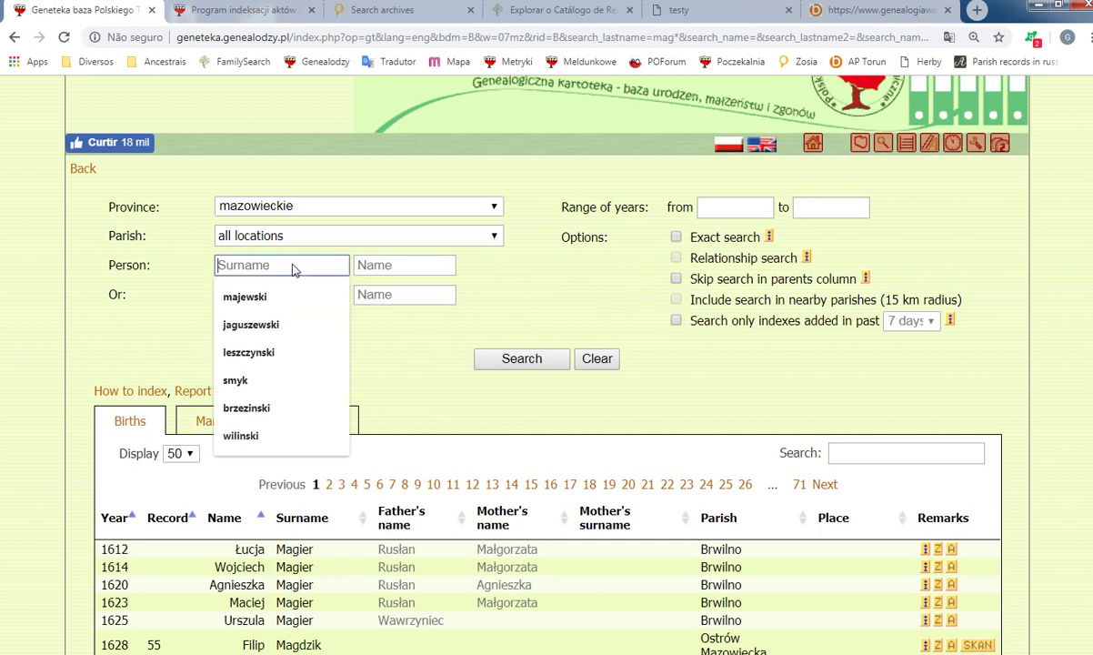
left_click(244, 296)
left_click(491, 361)
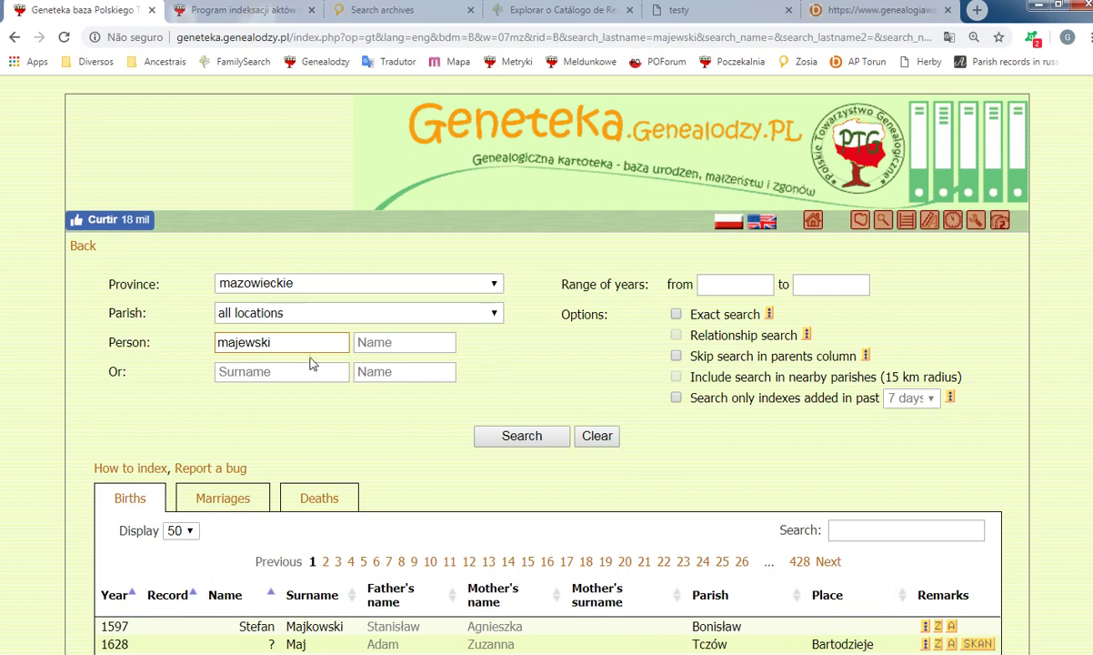
Narrow the surname search to the Baranowo parish, include nearby parishes within a 15 km radius, and run it.
left_click(492, 315)
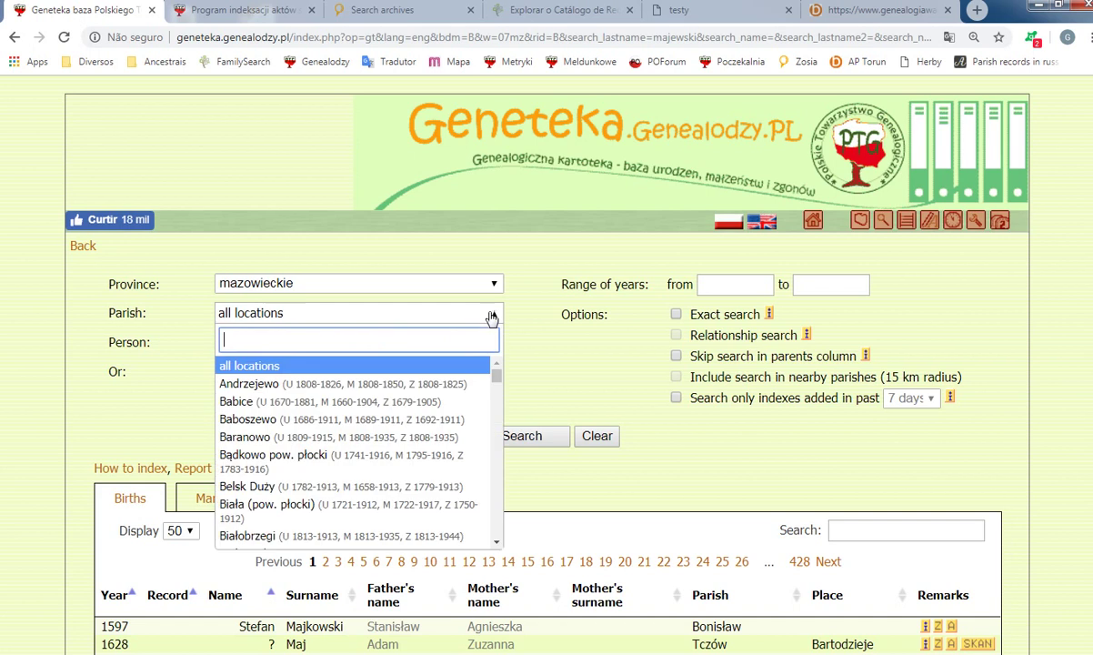
left_click(290, 439)
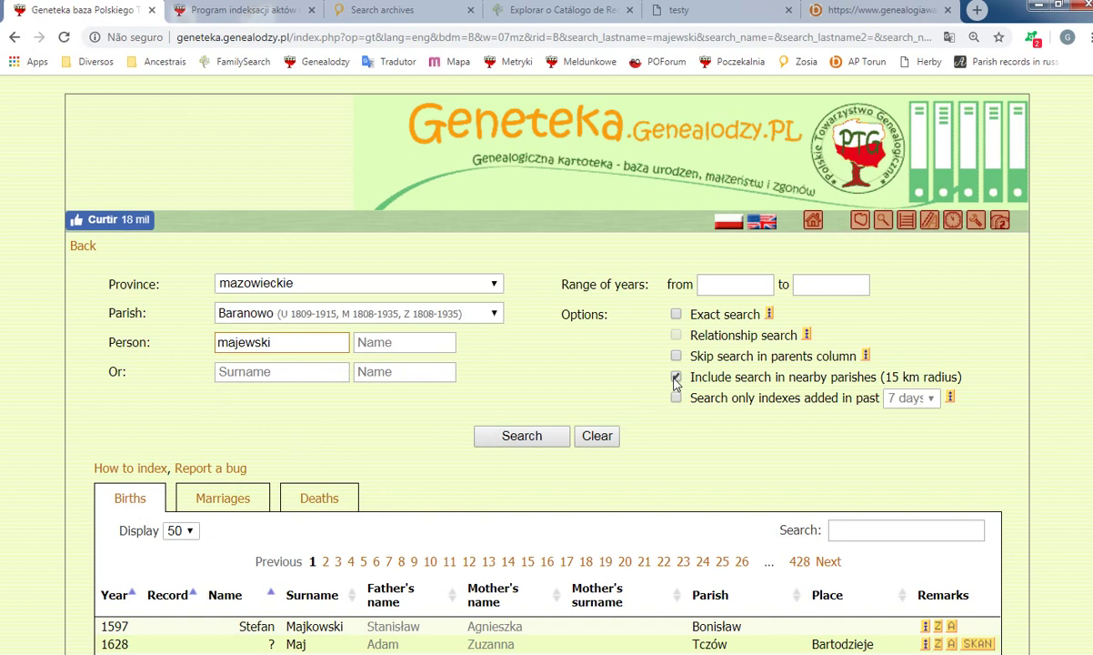
left_click(524, 440)
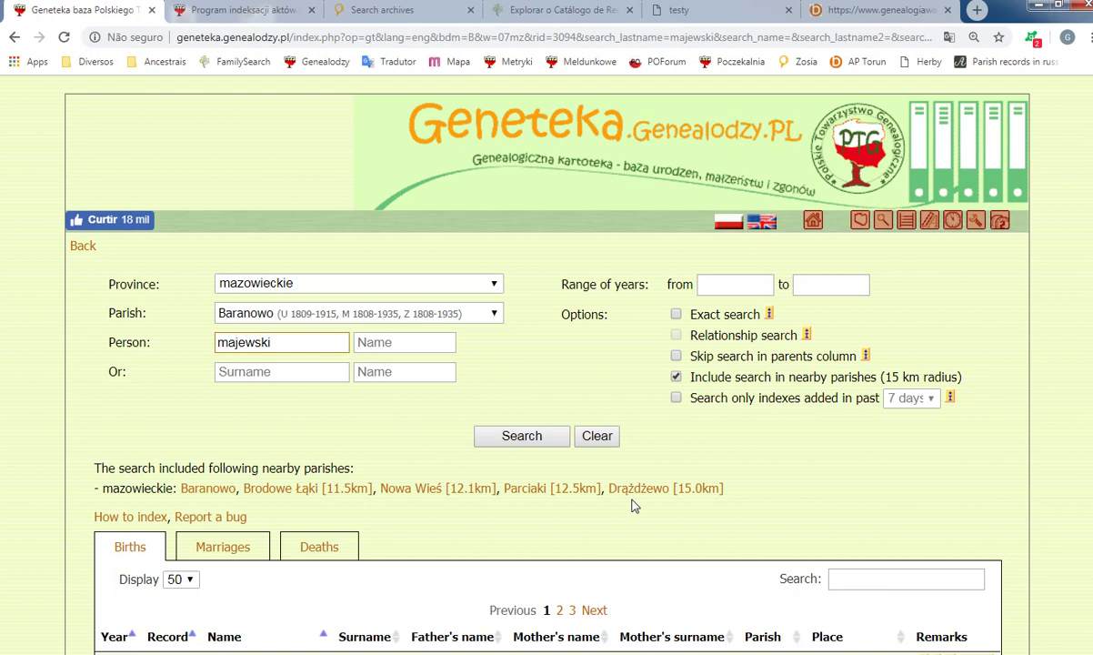
Turn off the nearby parishes option and restrict the search to indexes added in the past 7 days.
left_click(676, 377)
left_click(676, 399)
left_click(932, 403)
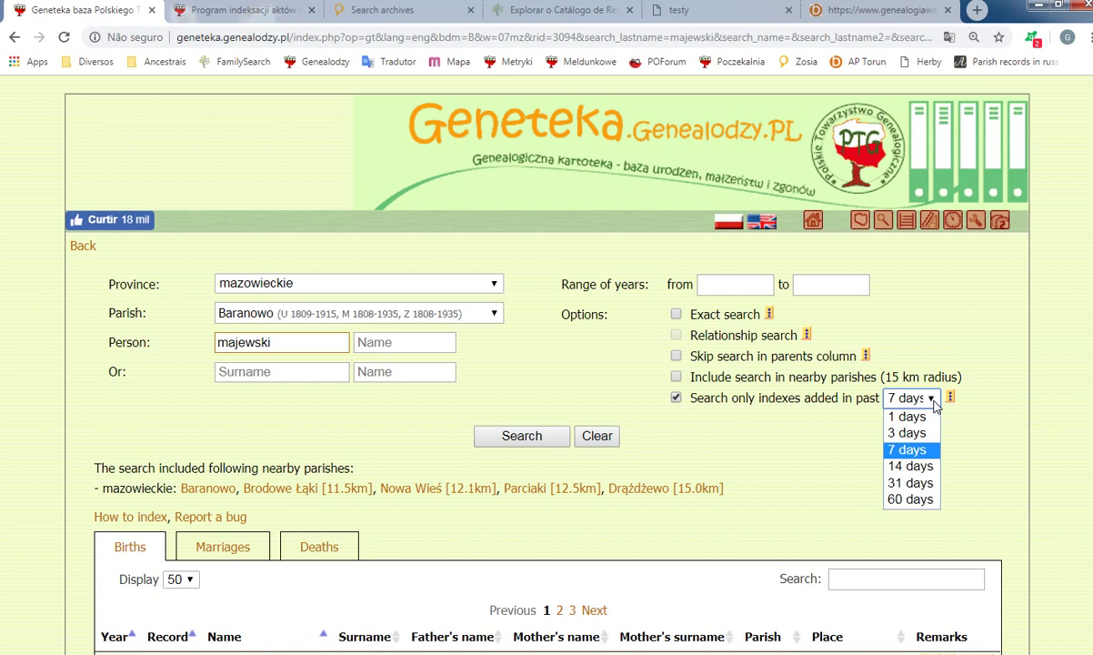
left_click(926, 452)
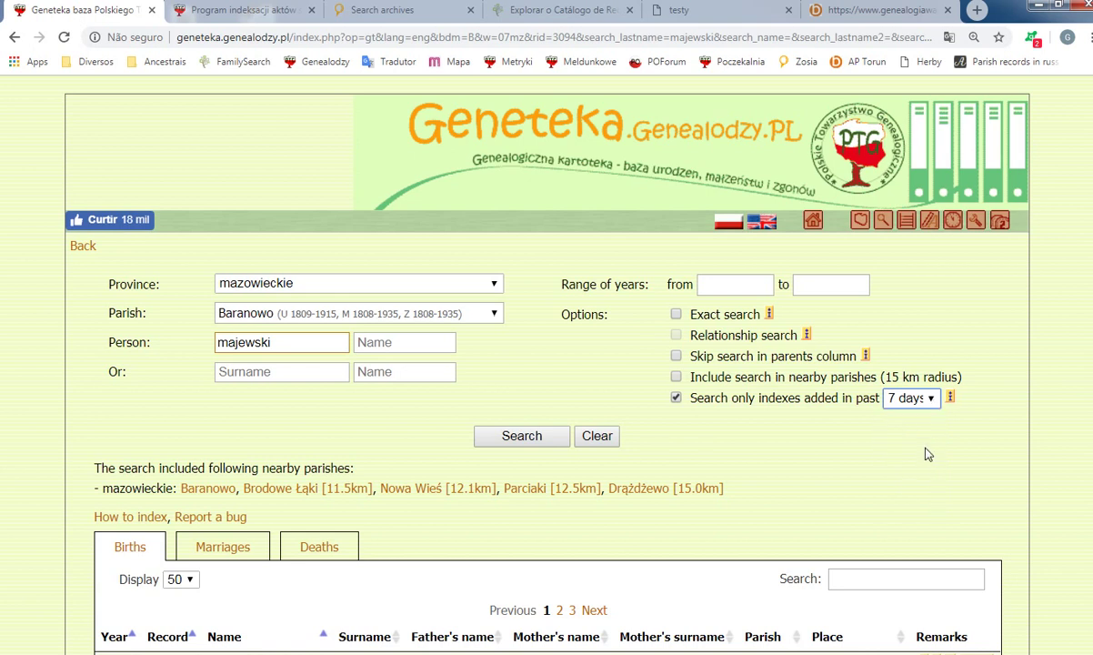
Extend the limit for recently added indexes to 60 days and examine the remarks icons on the 1820 birth record.
left_click(928, 400)
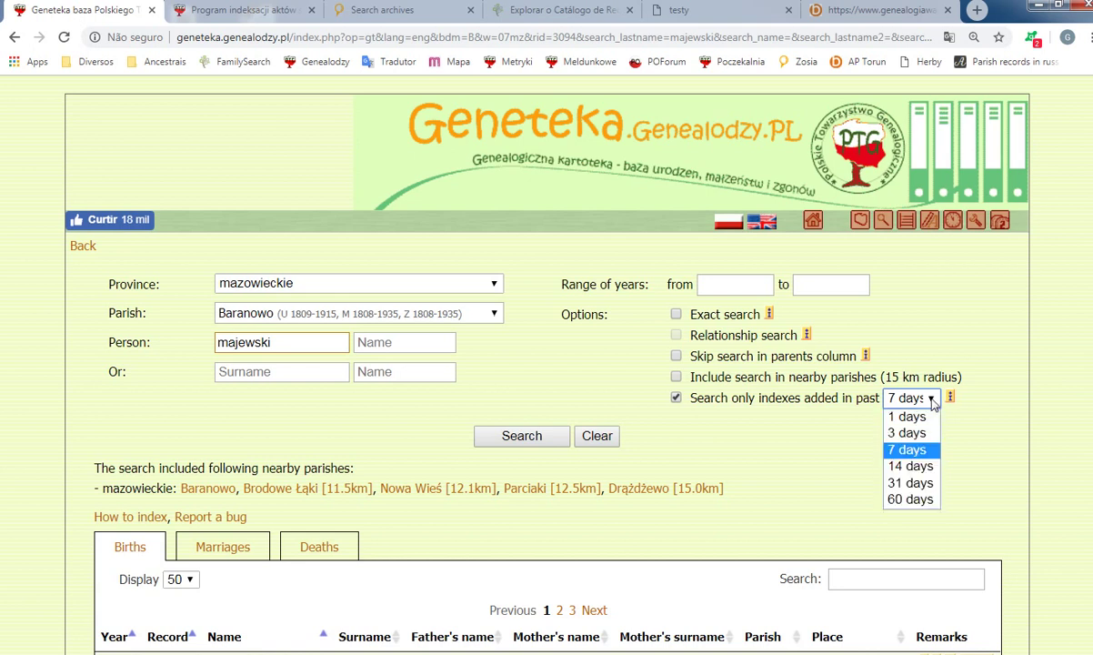
left_click(918, 499)
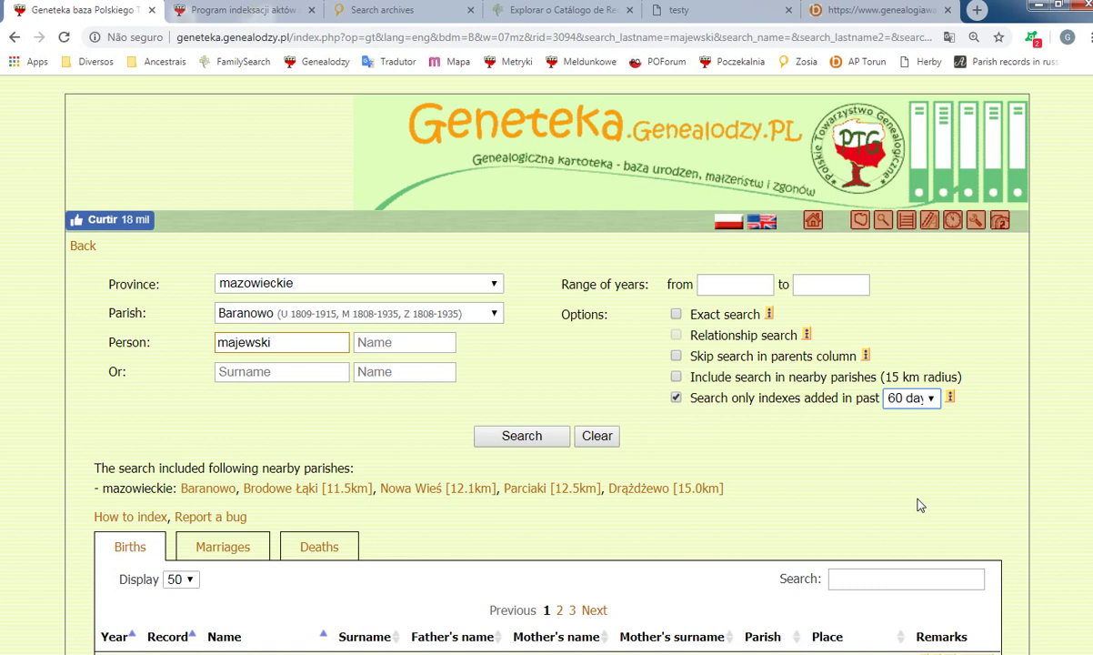
scroll(854, 442, "down", 3)
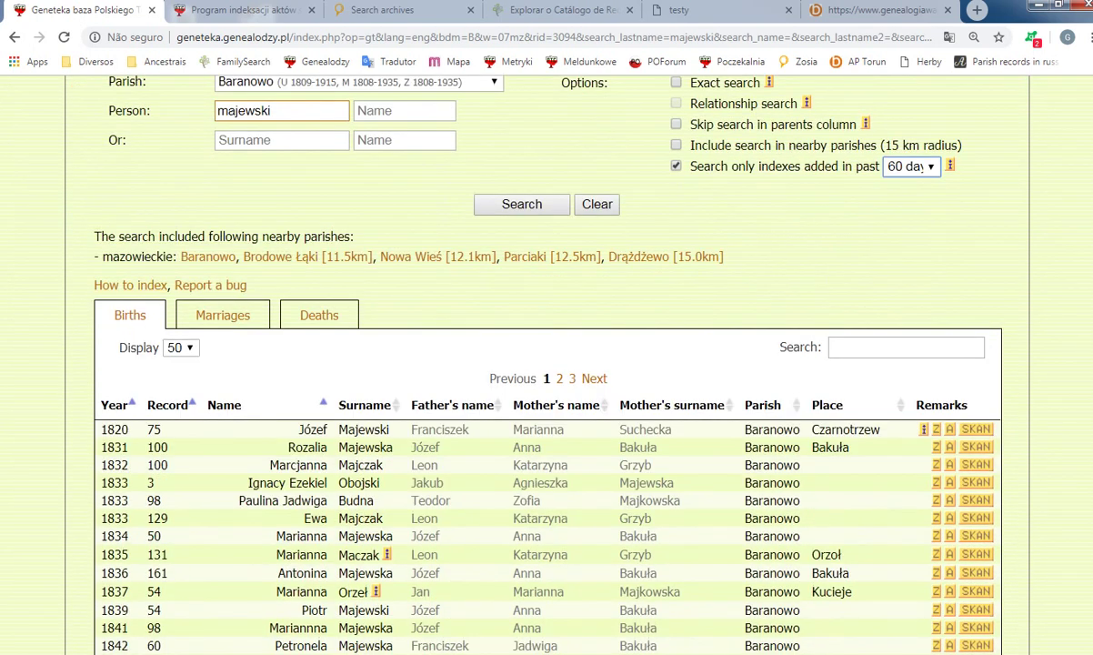
scroll(276, 293, "down", 2)
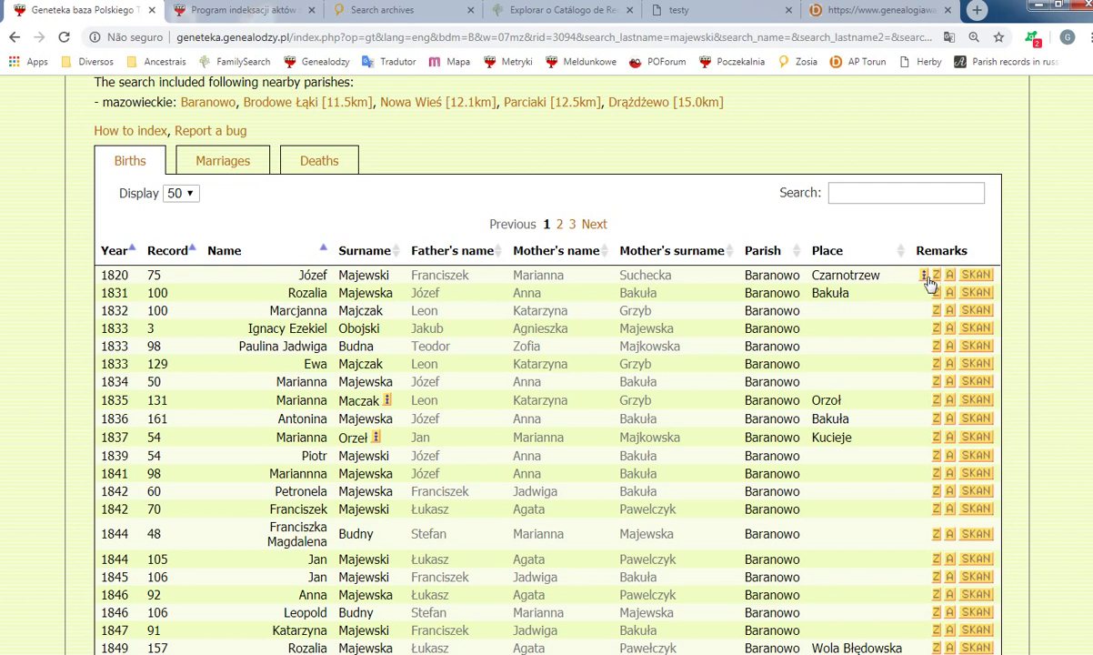
mouse_move(925, 283)
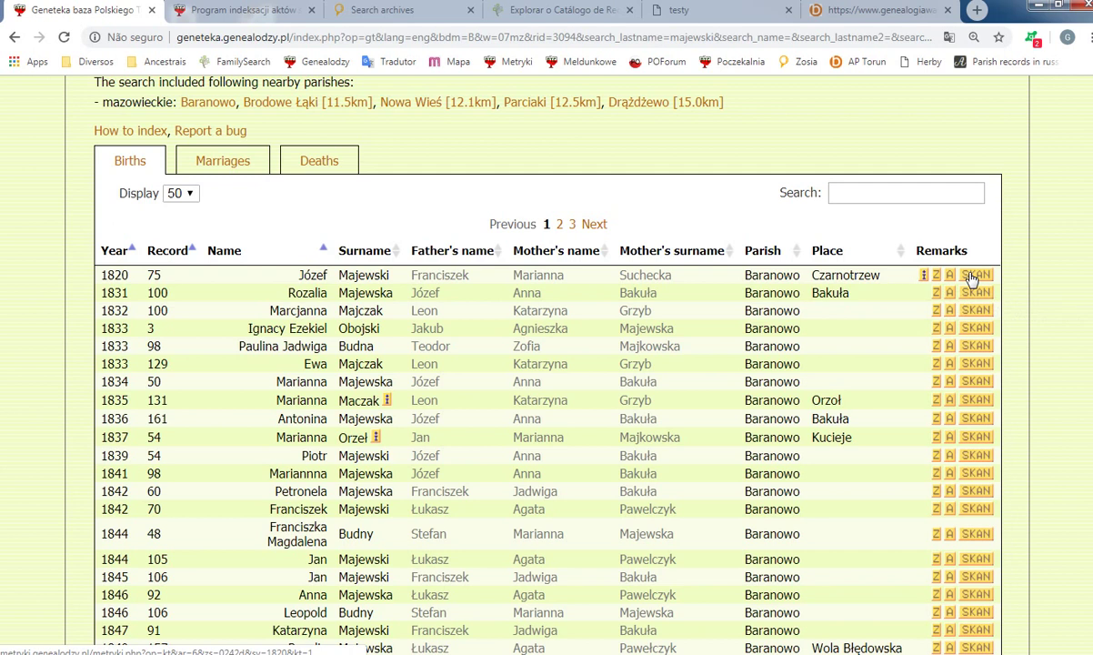
Look over the open Metryki, Szukaj w Archiwach, FamilySearch catalogue, AGAD and Genealogy in Archive sites, and return to Geneteka.
left_click(234, 12)
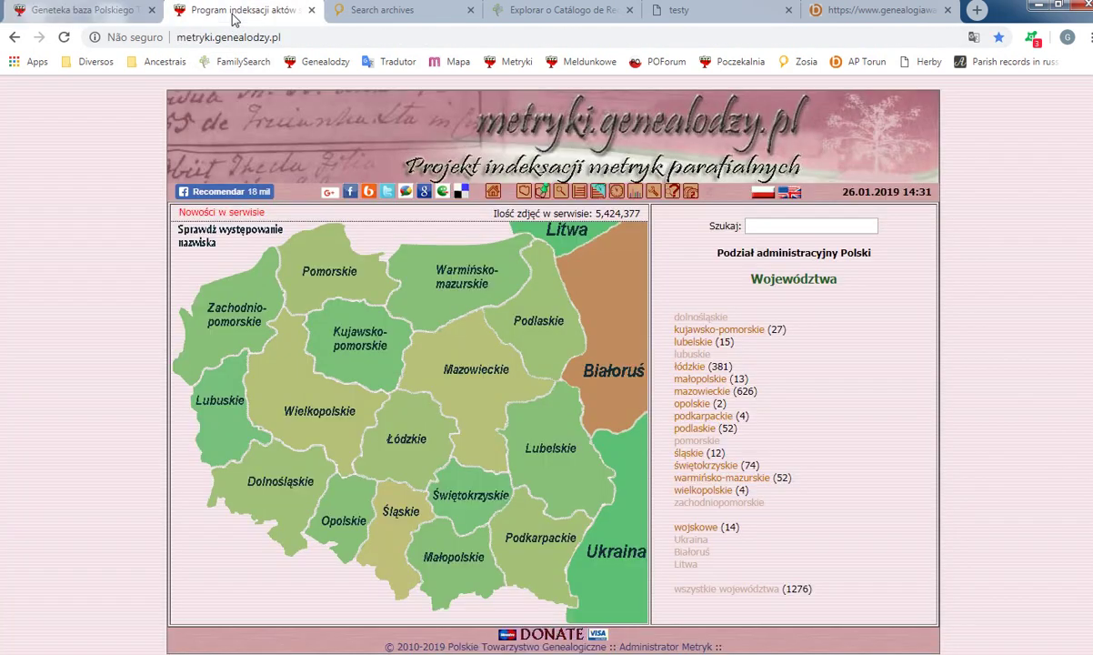
left_click(354, 12)
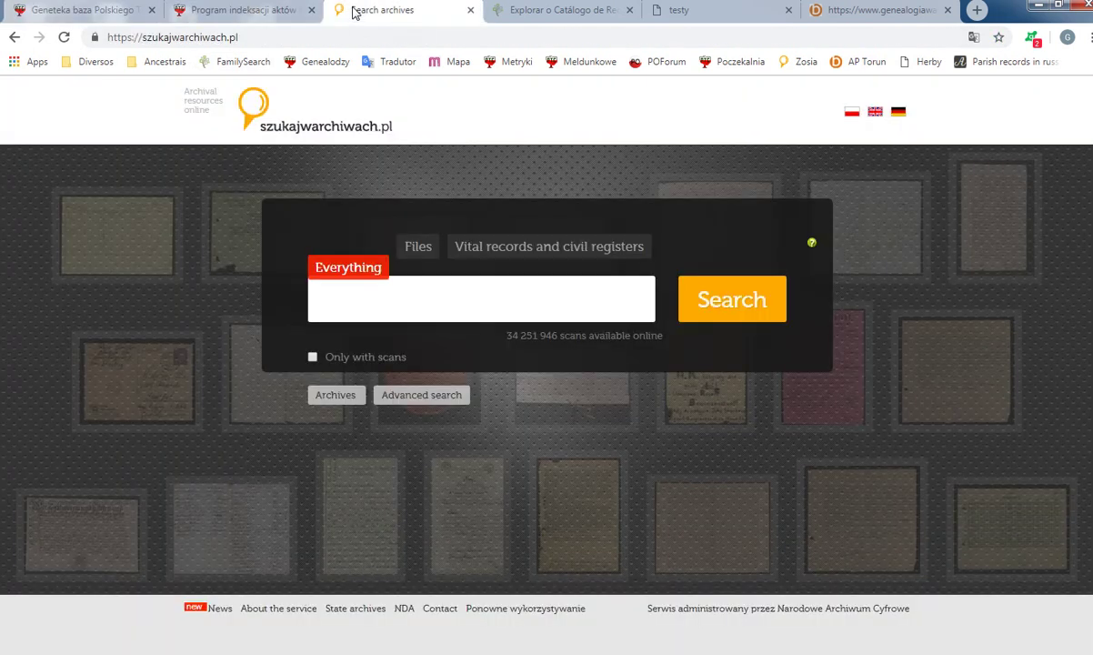
left_click(538, 13)
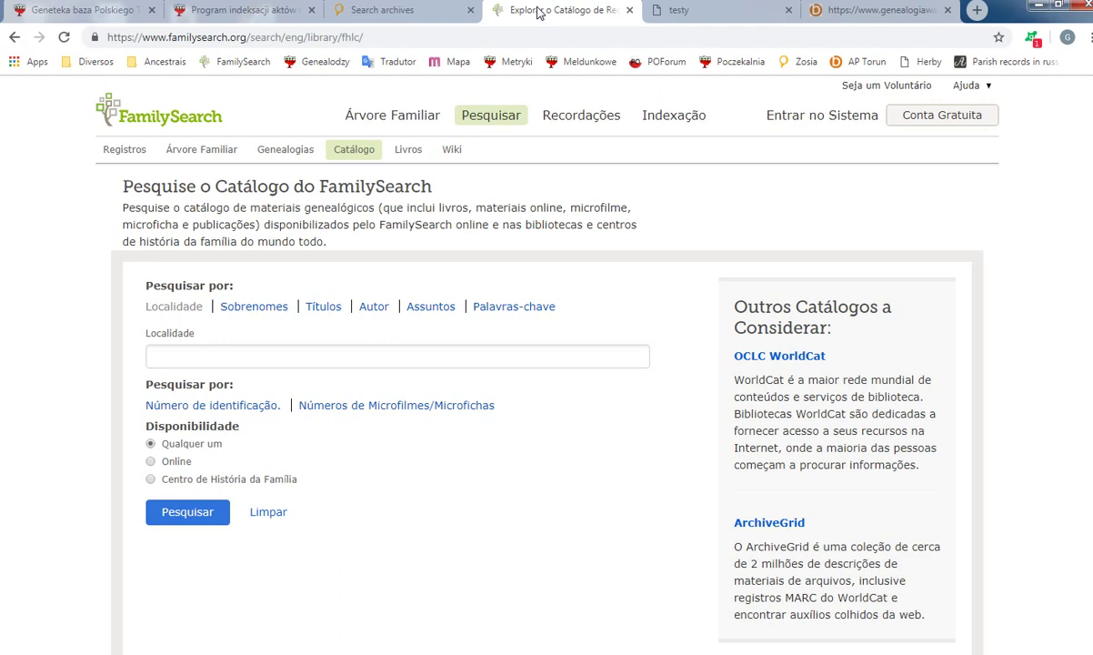
left_click(670, 12)
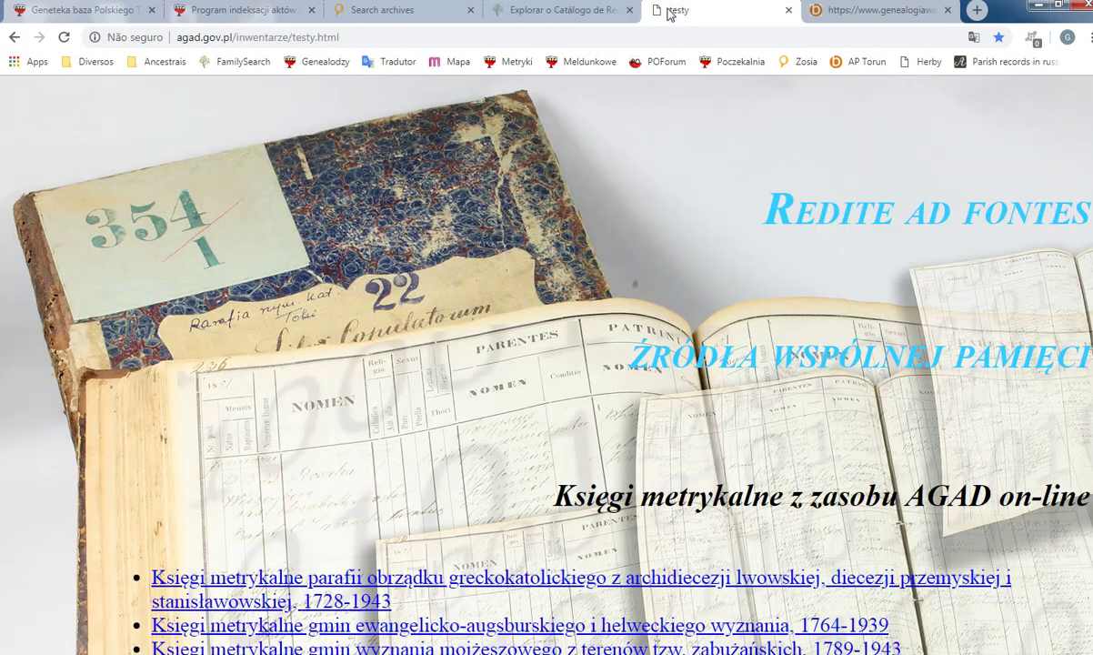
left_click(829, 12)
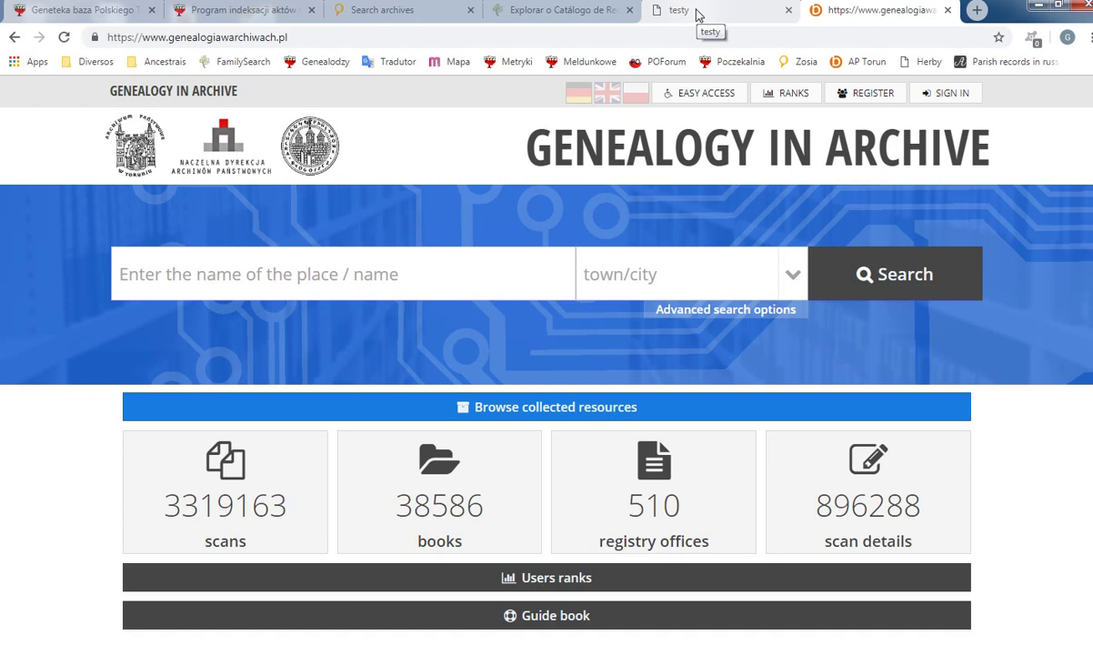
left_click(110, 17)
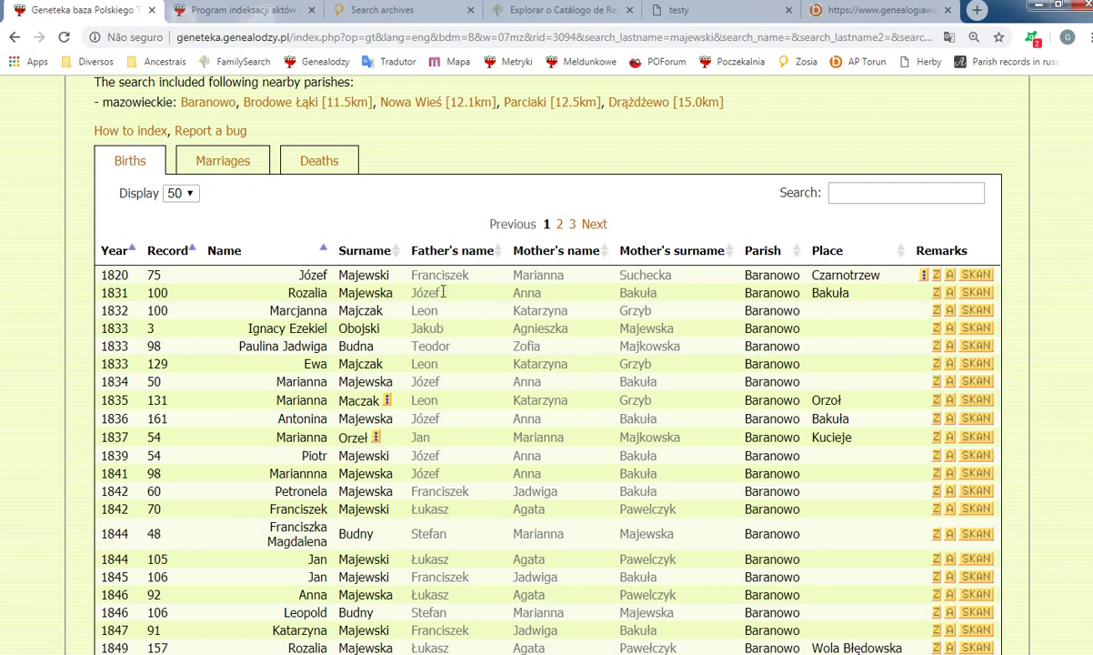
Look through the birth results and sort them by name in ascending and descending order.
scroll(484, 423, "down", 5)
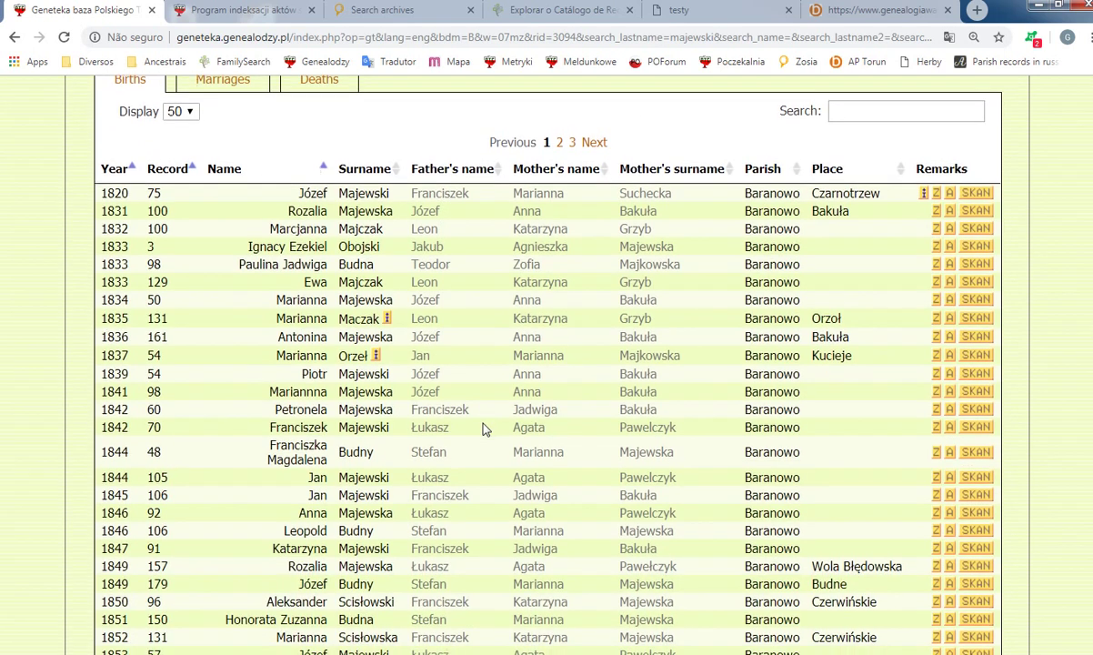
scroll(484, 429, "down", 2)
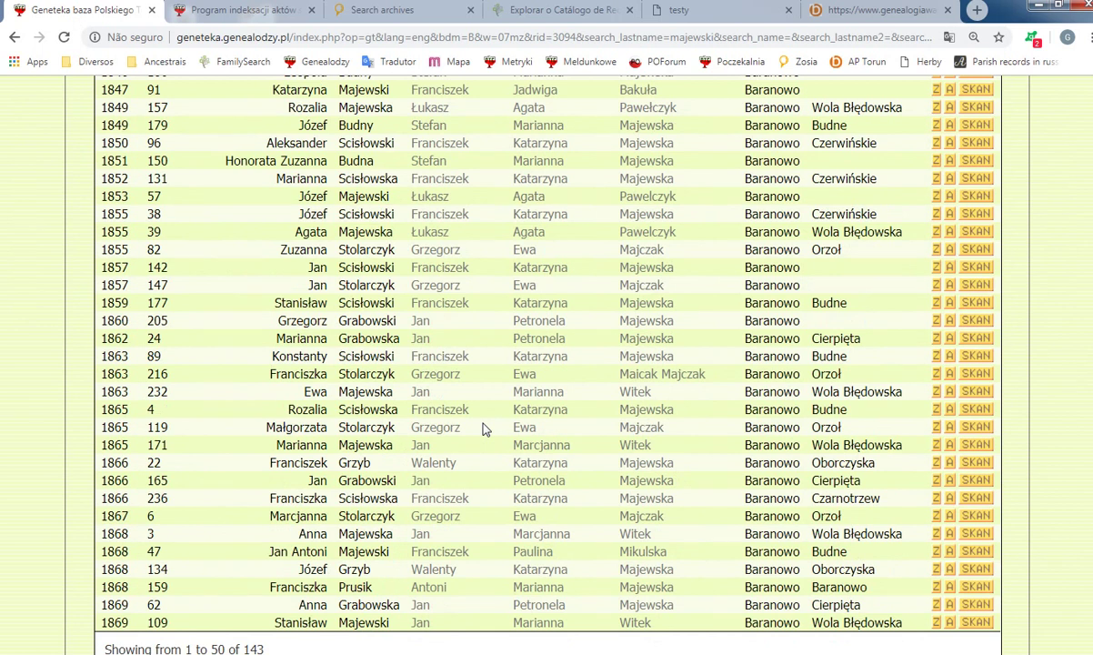
scroll(484, 424, "up", 4)
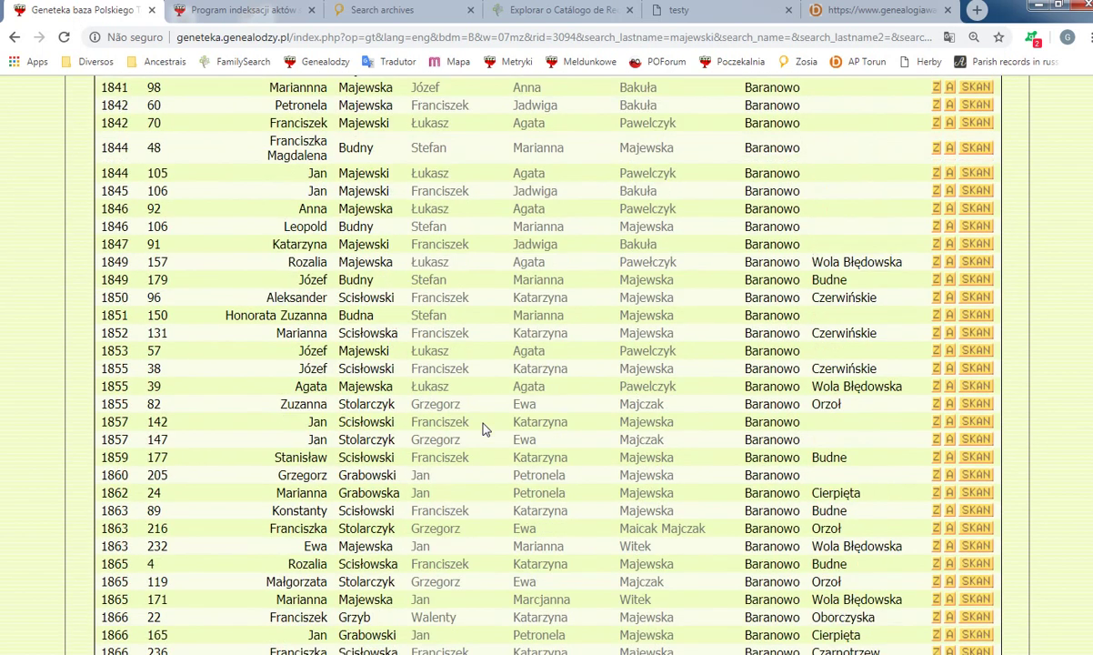
scroll(484, 429, "up", 4)
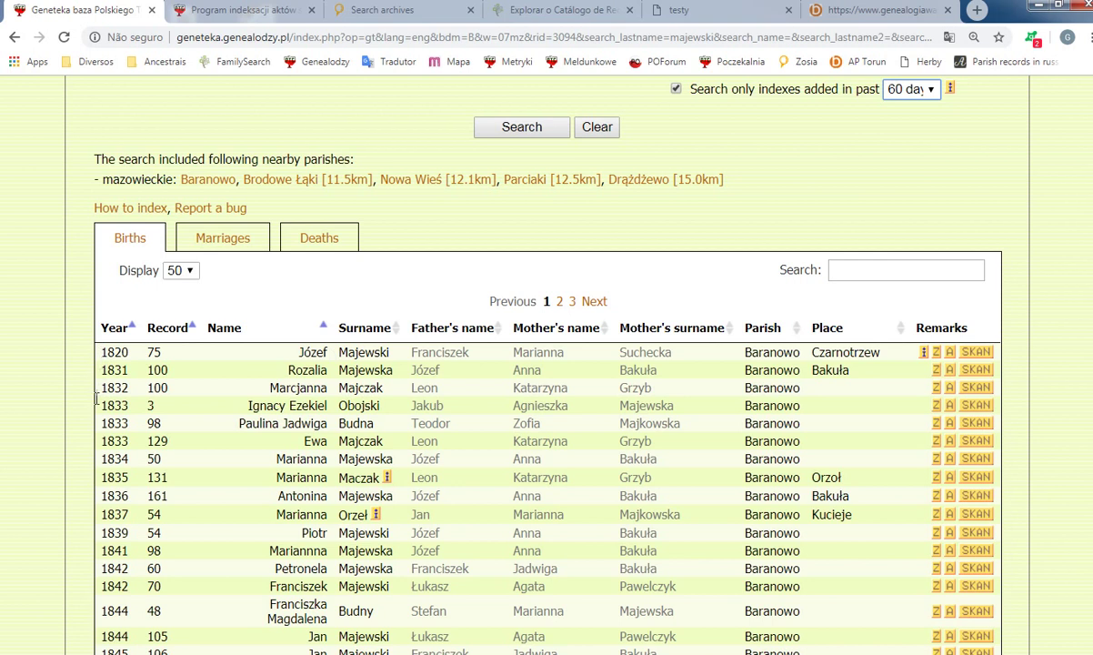
left_click(324, 330)
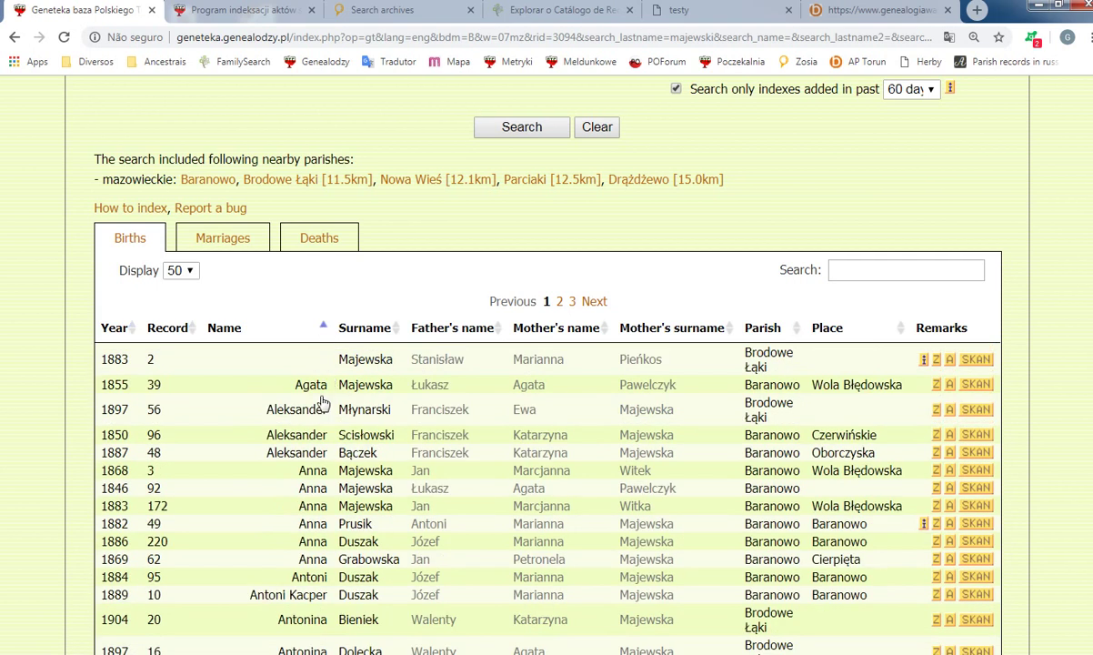
scroll(278, 365, "down", 1)
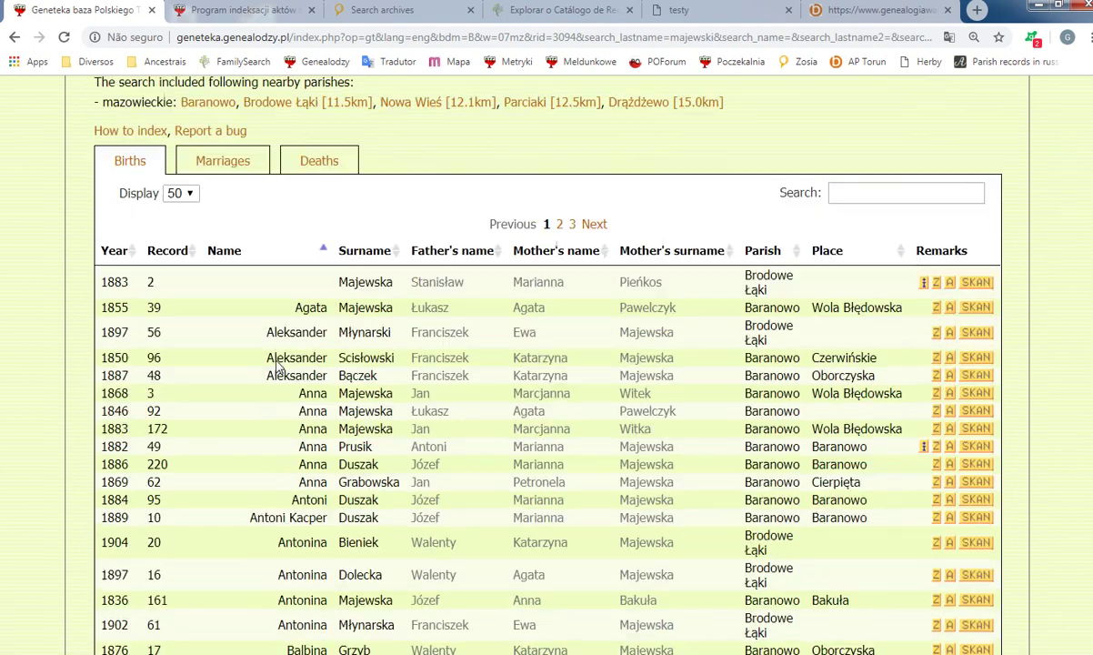
left_click(324, 251)
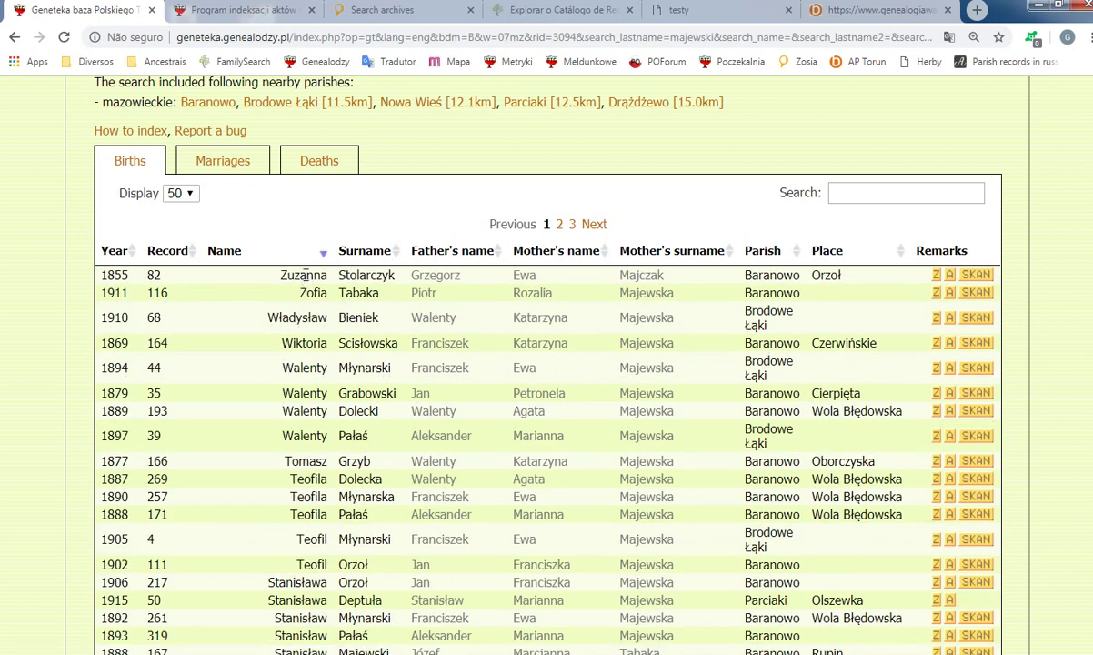
Sort the birth results by surname and by mother's surname, each in ascending and descending order.
left_click(395, 258)
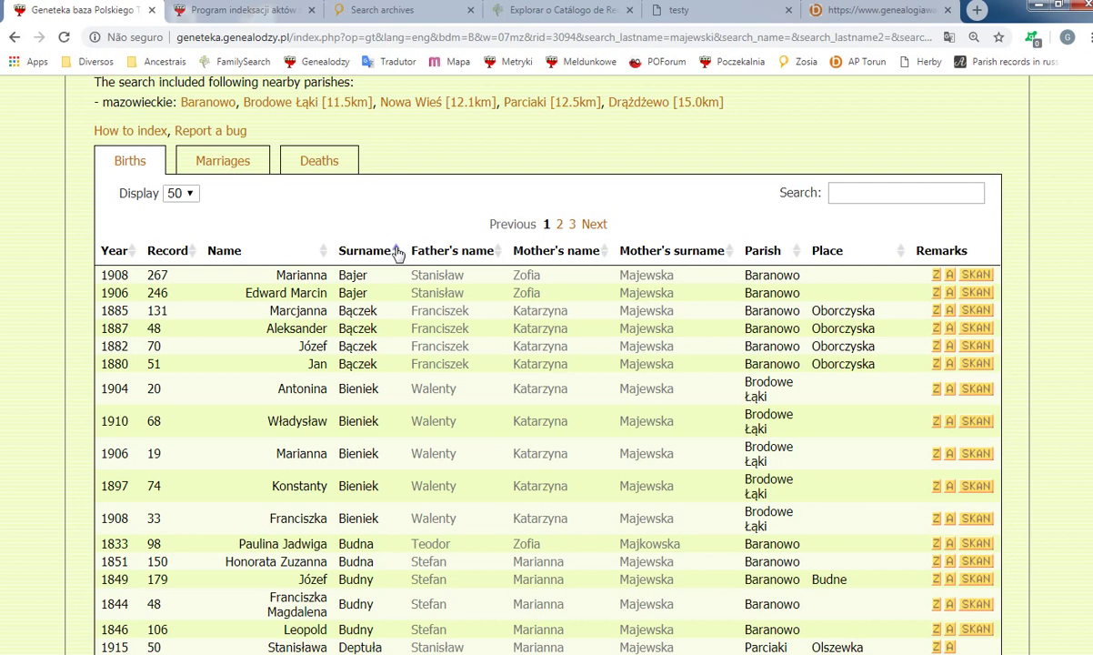
left_click(397, 253)
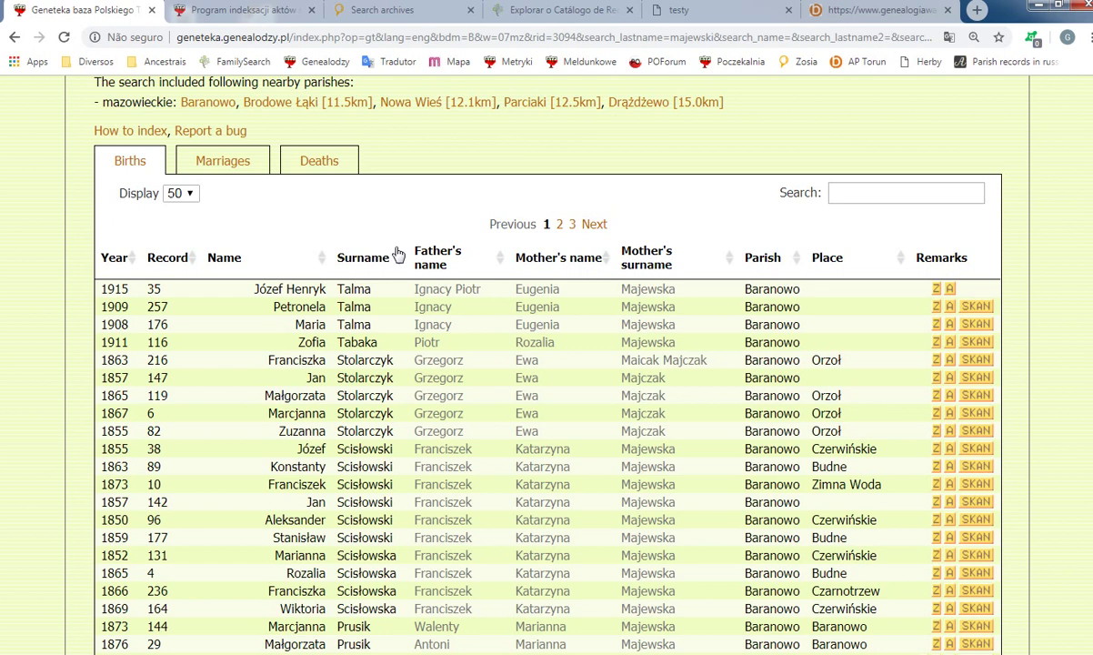
left_click(731, 264)
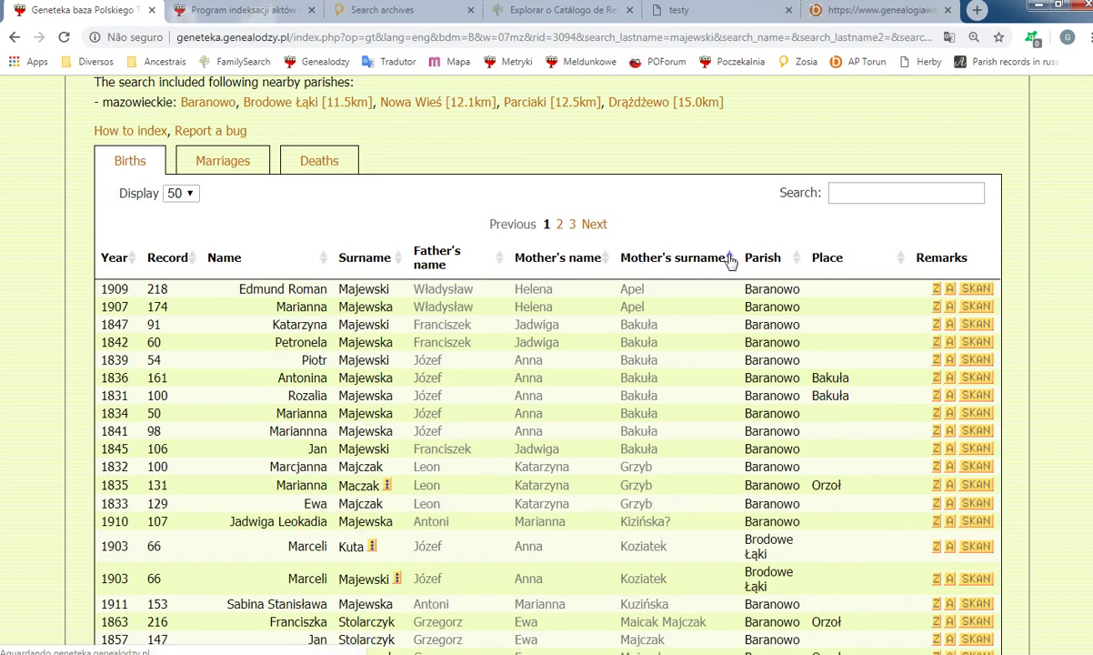
left_click(730, 260)
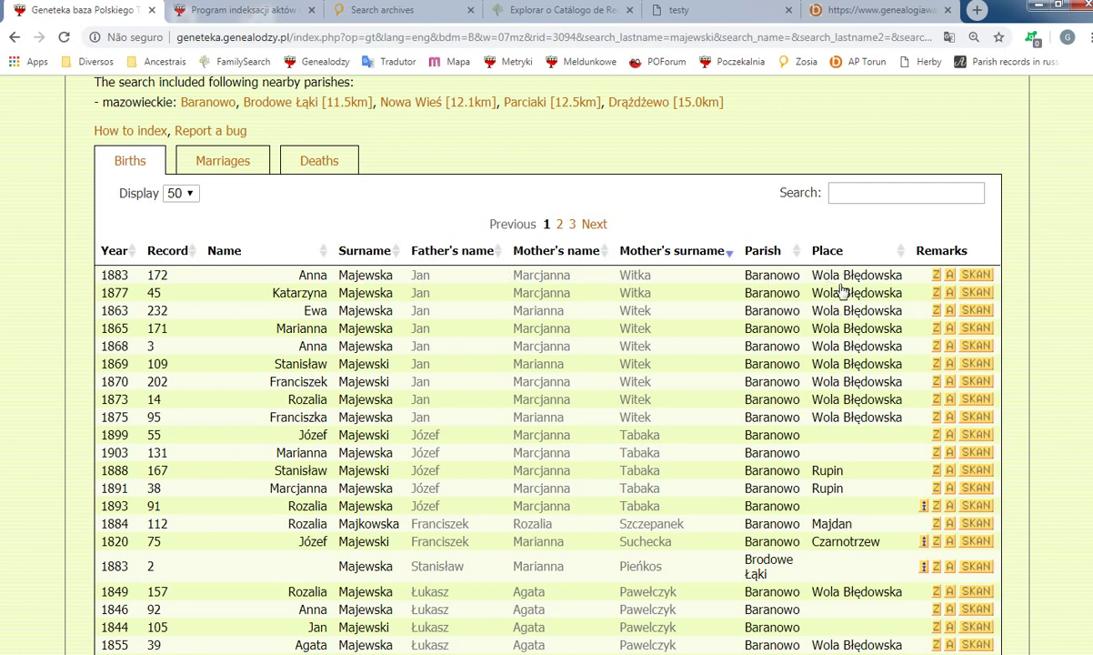
Examine the search form and the list of available provinces, and return to the Baranowo search page.
scroll(857, 393, "up", 3)
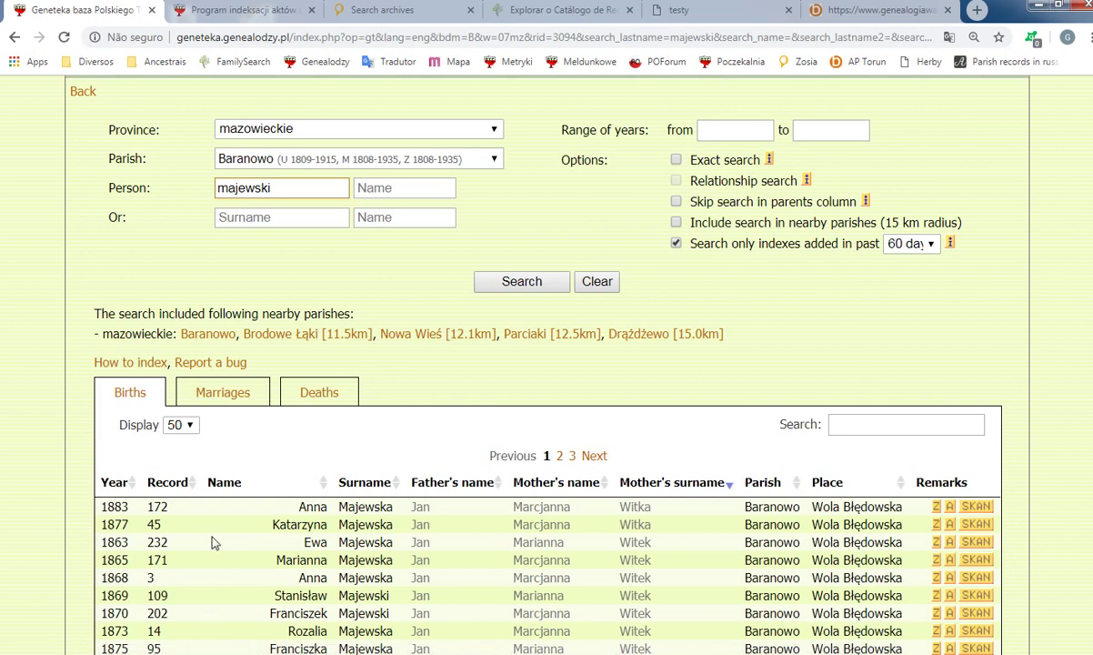
scroll(212, 543, "down", 3)
scroll(212, 543, "down", 1)
scroll(212, 543, "up", 5)
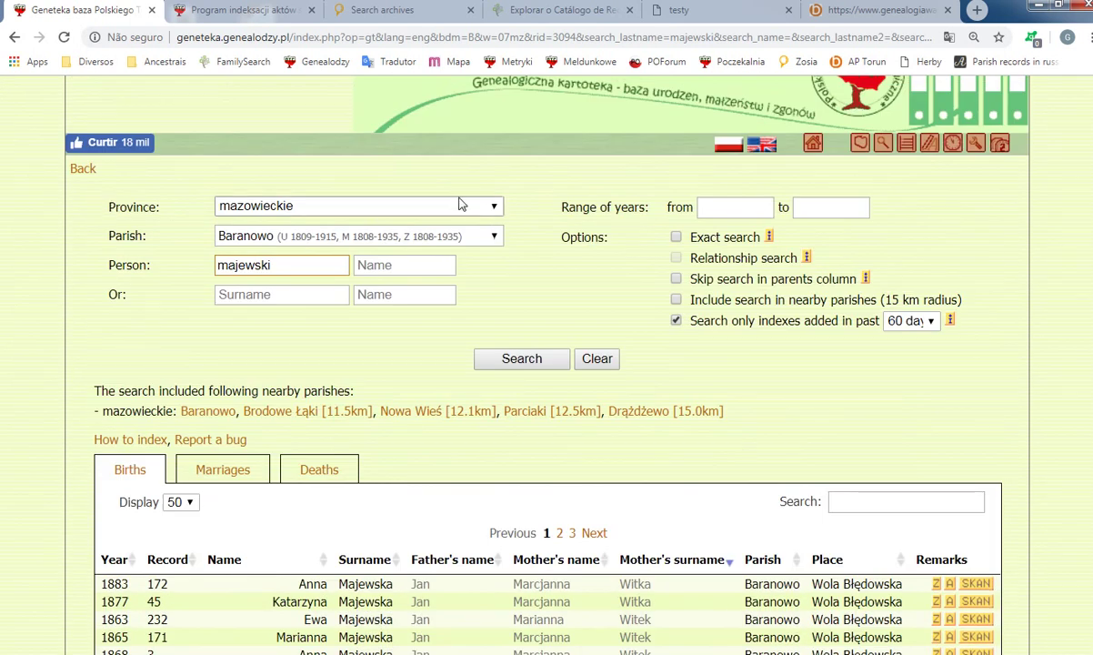
left_click(497, 209)
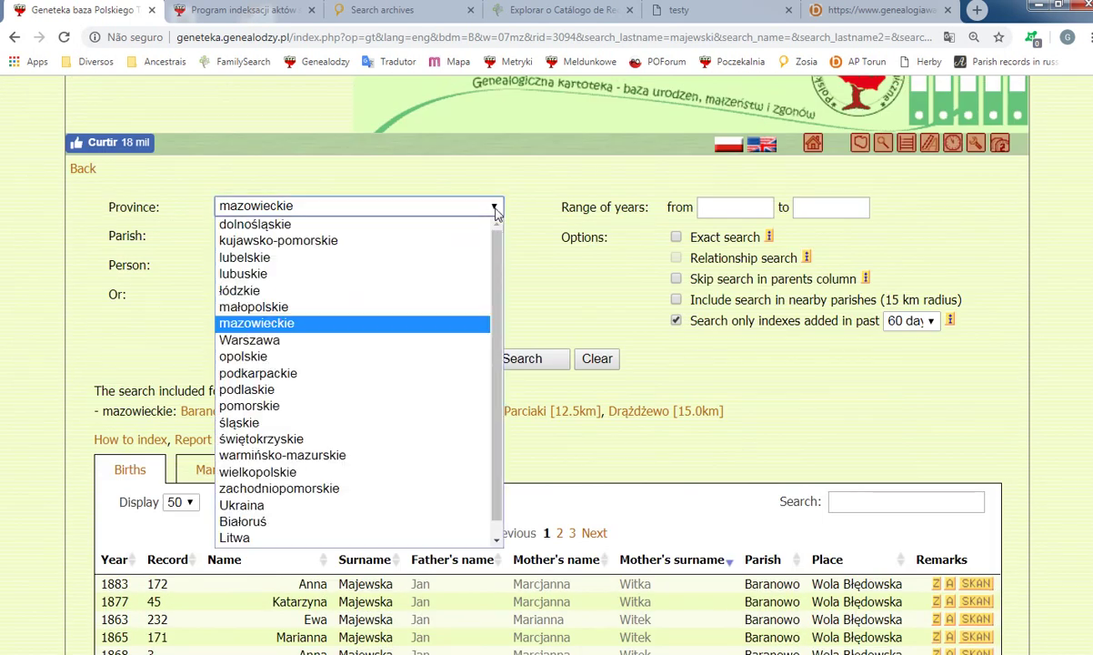
left_click(16, 39)
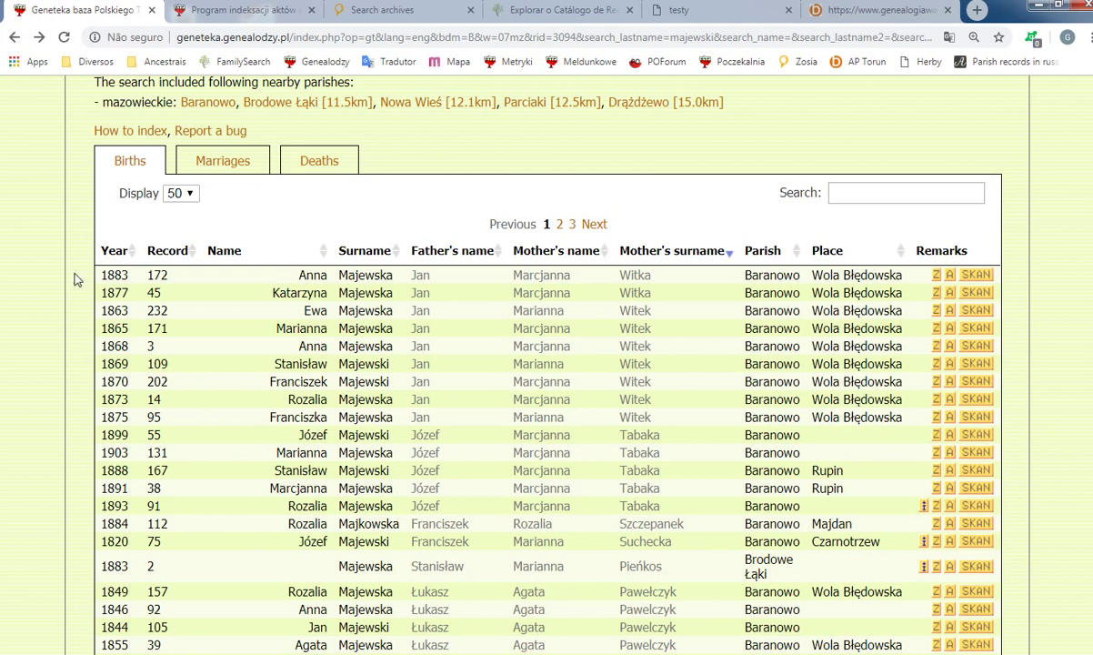
scroll(137, 278, "up", 3)
scroll(138, 283, "up", 1)
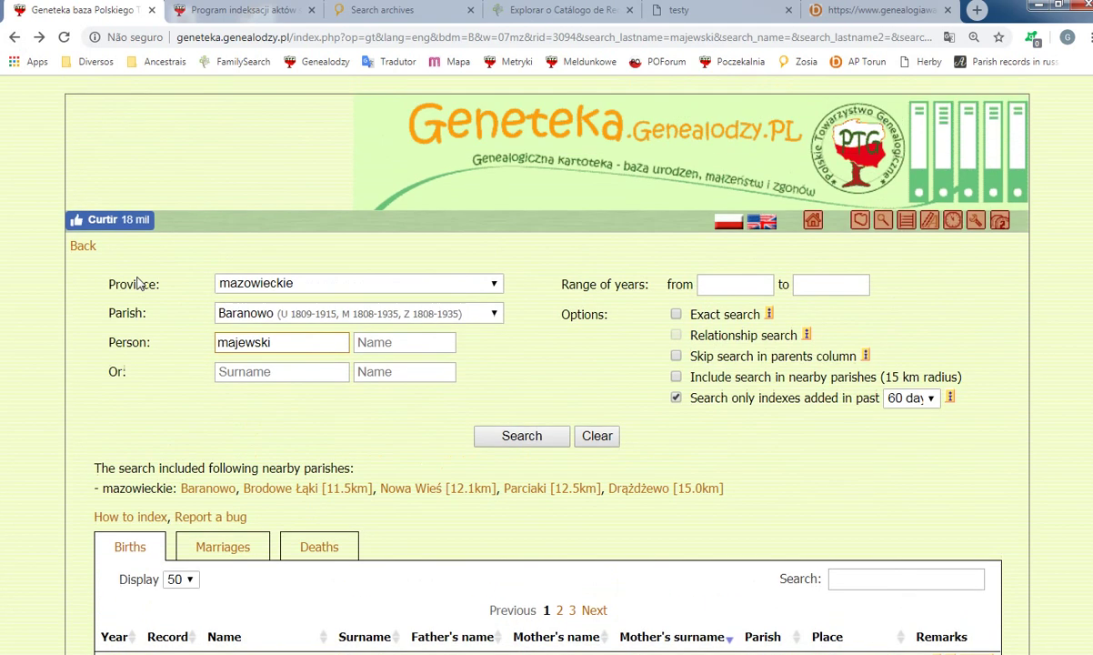